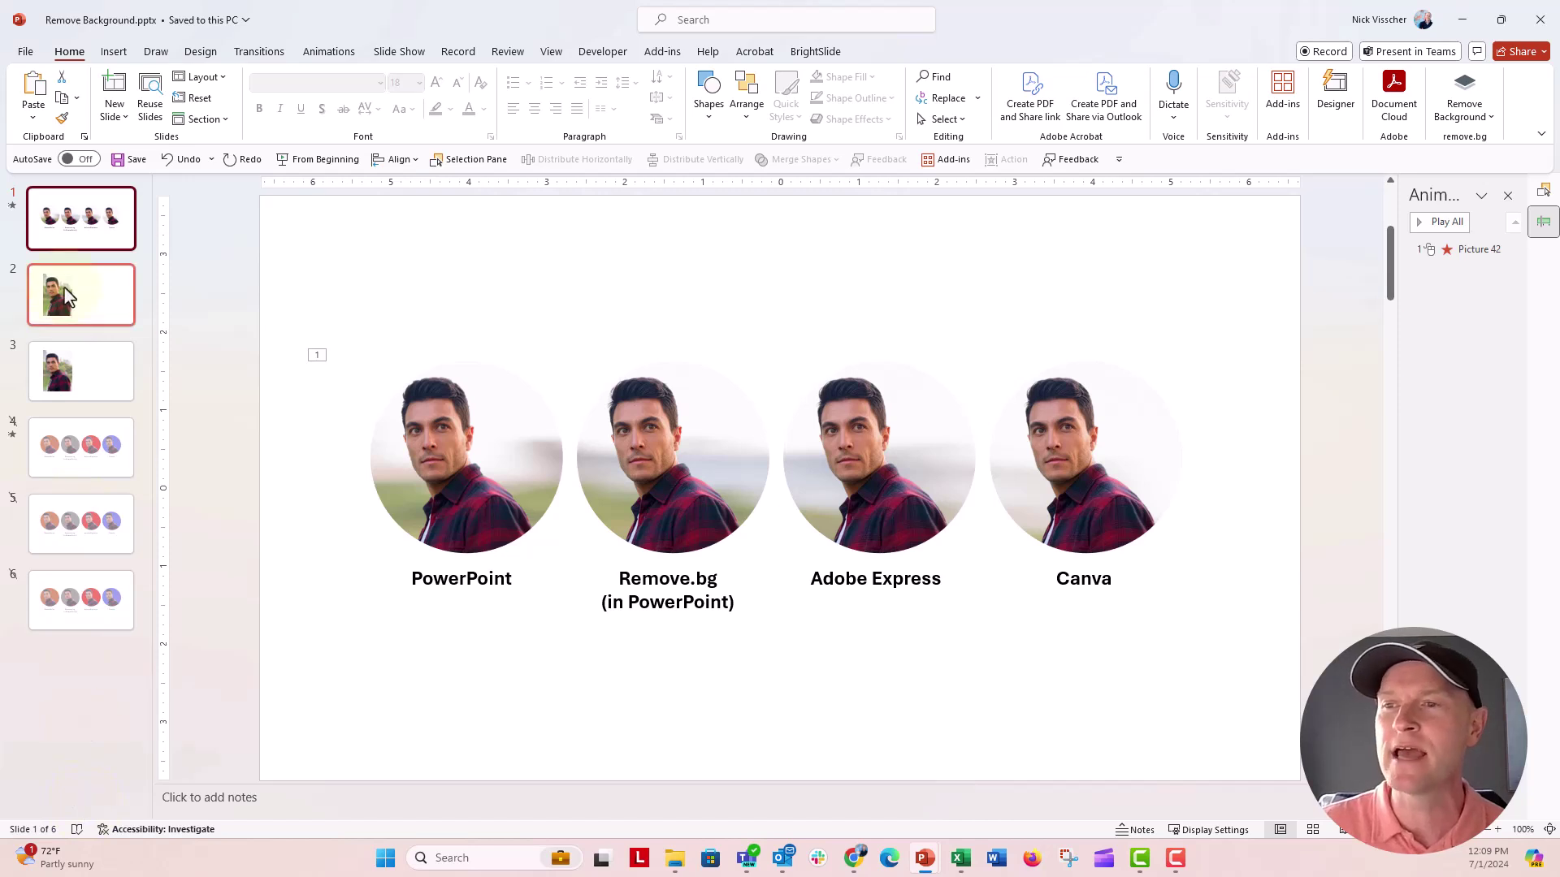
Select the portrait photo on slide 2 and run Remove Background on it.
click(65, 295)
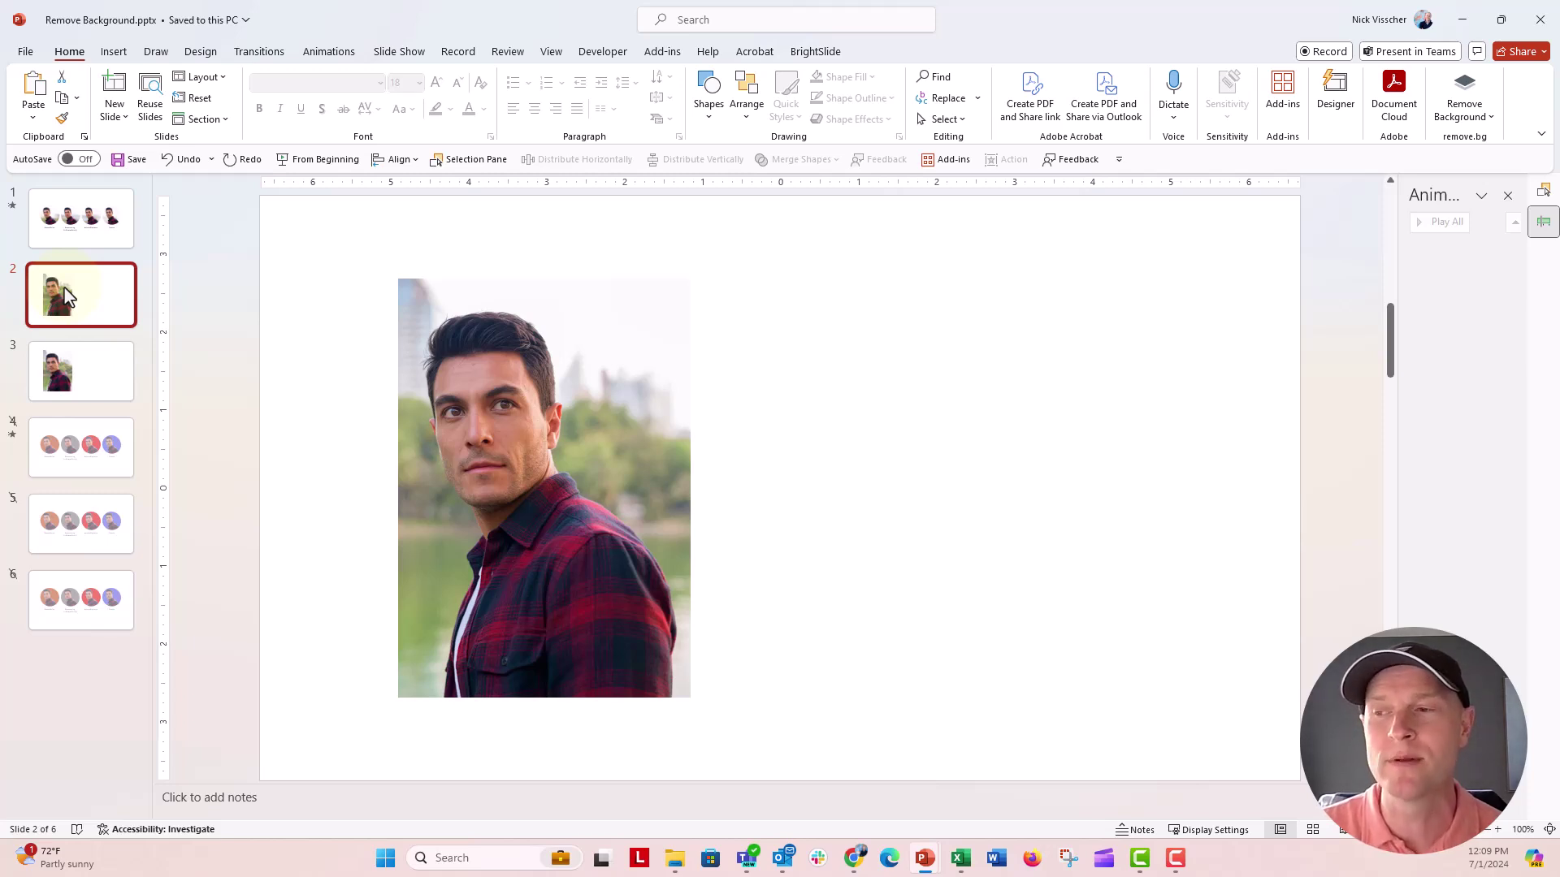
click(406, 295)
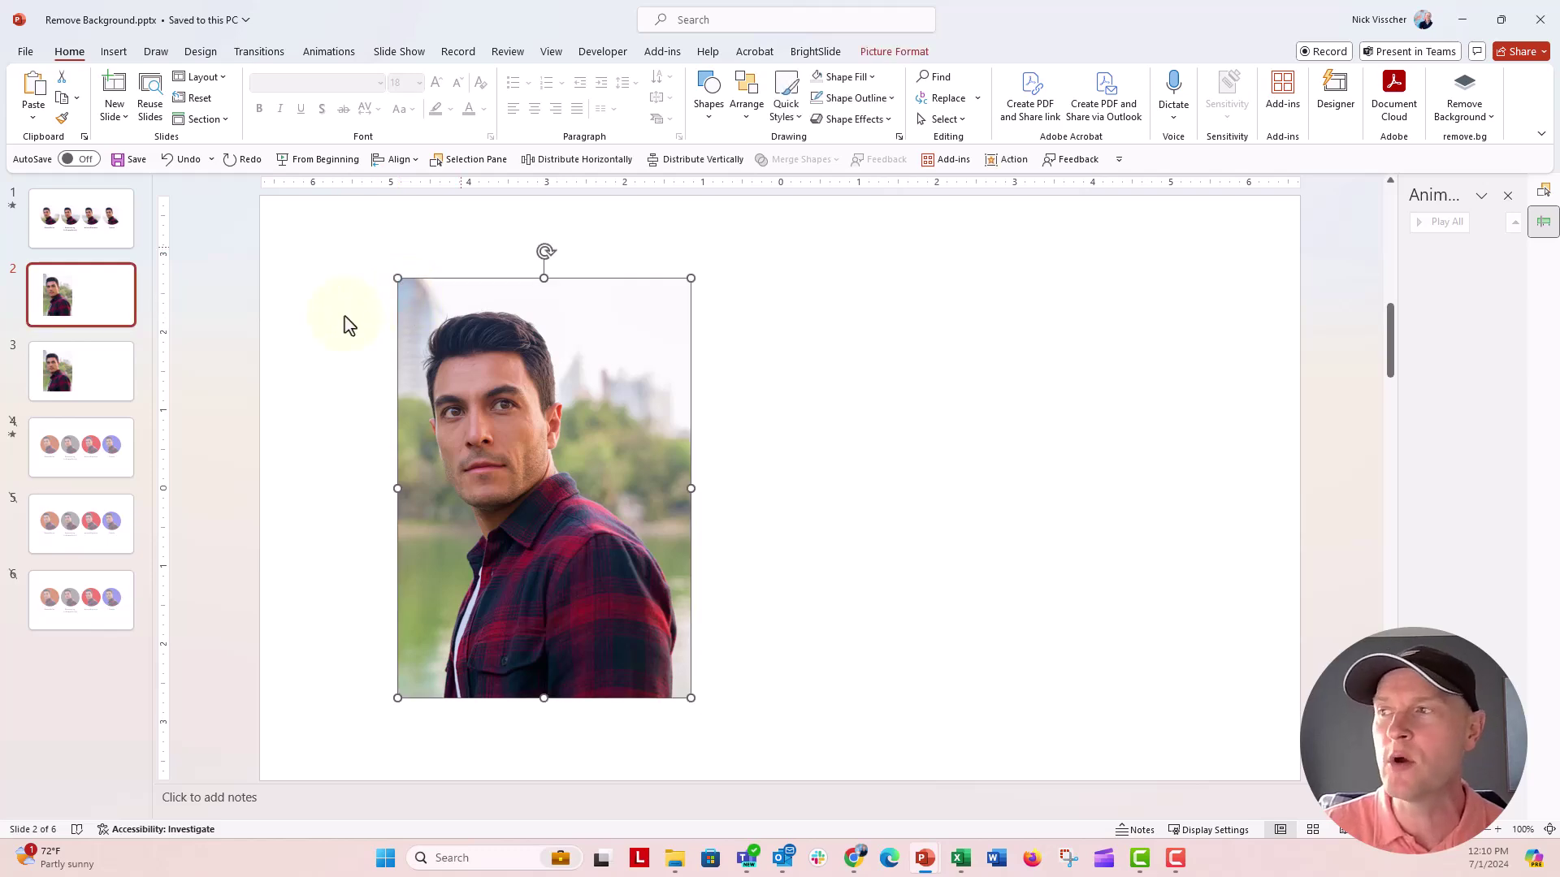
click(867, 51)
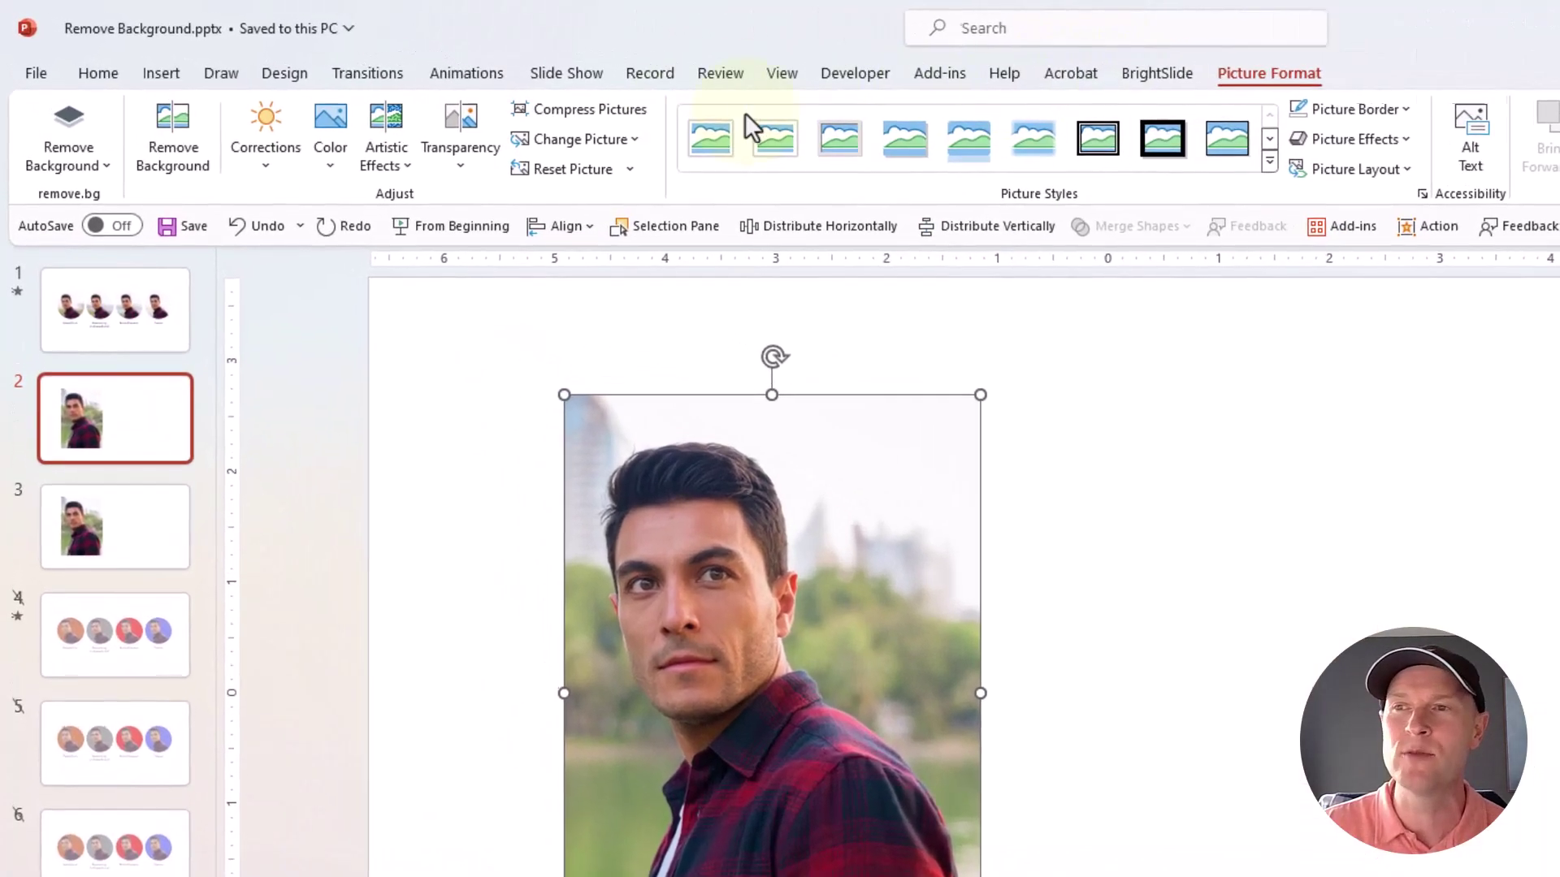
click(156, 134)
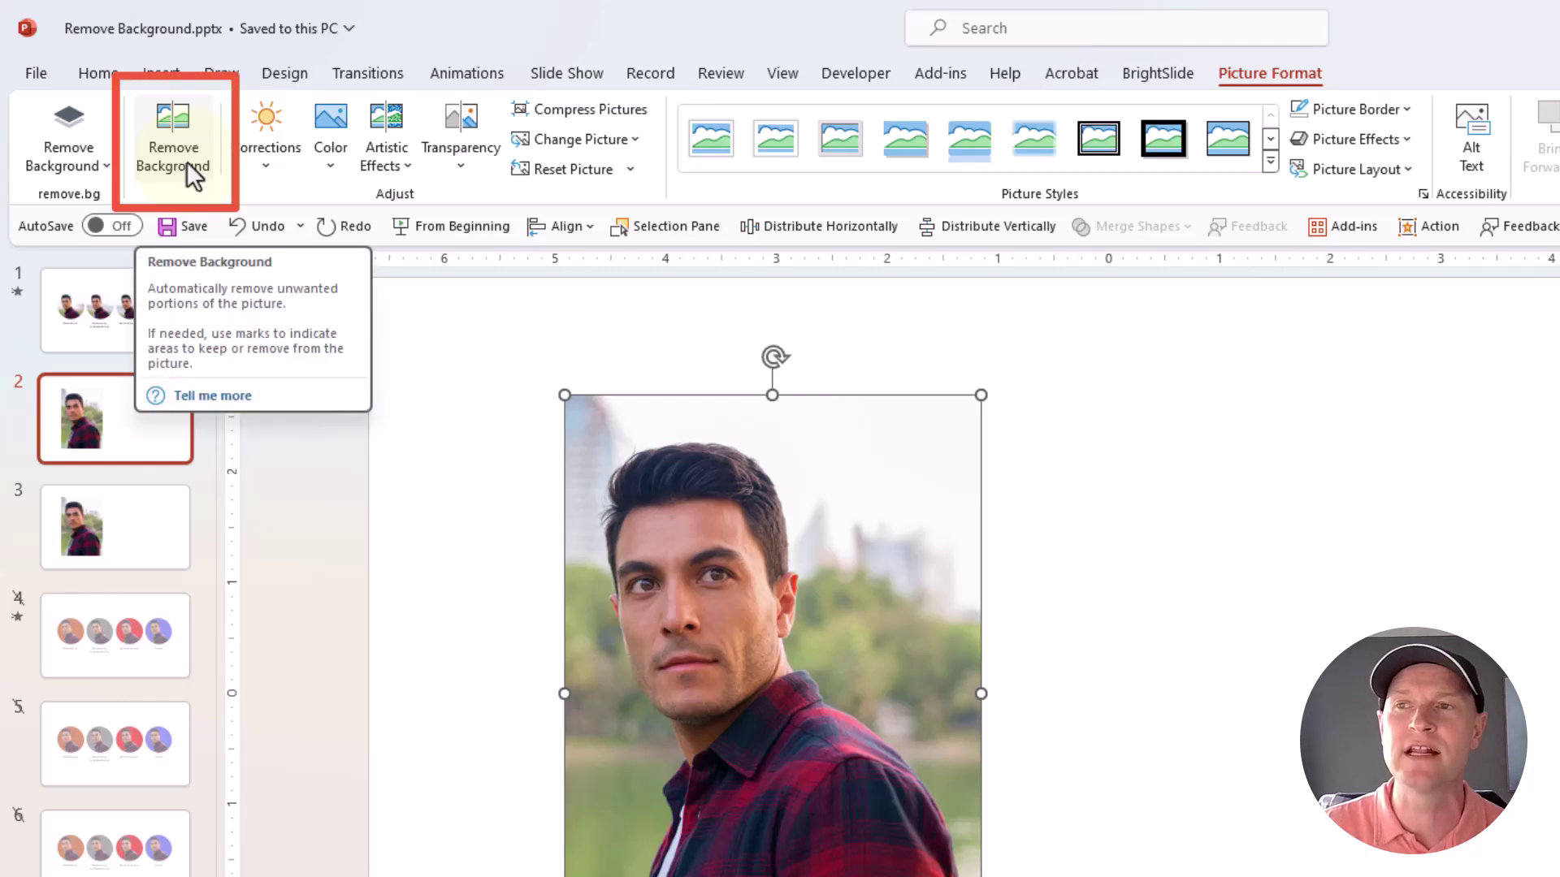
click(187, 161)
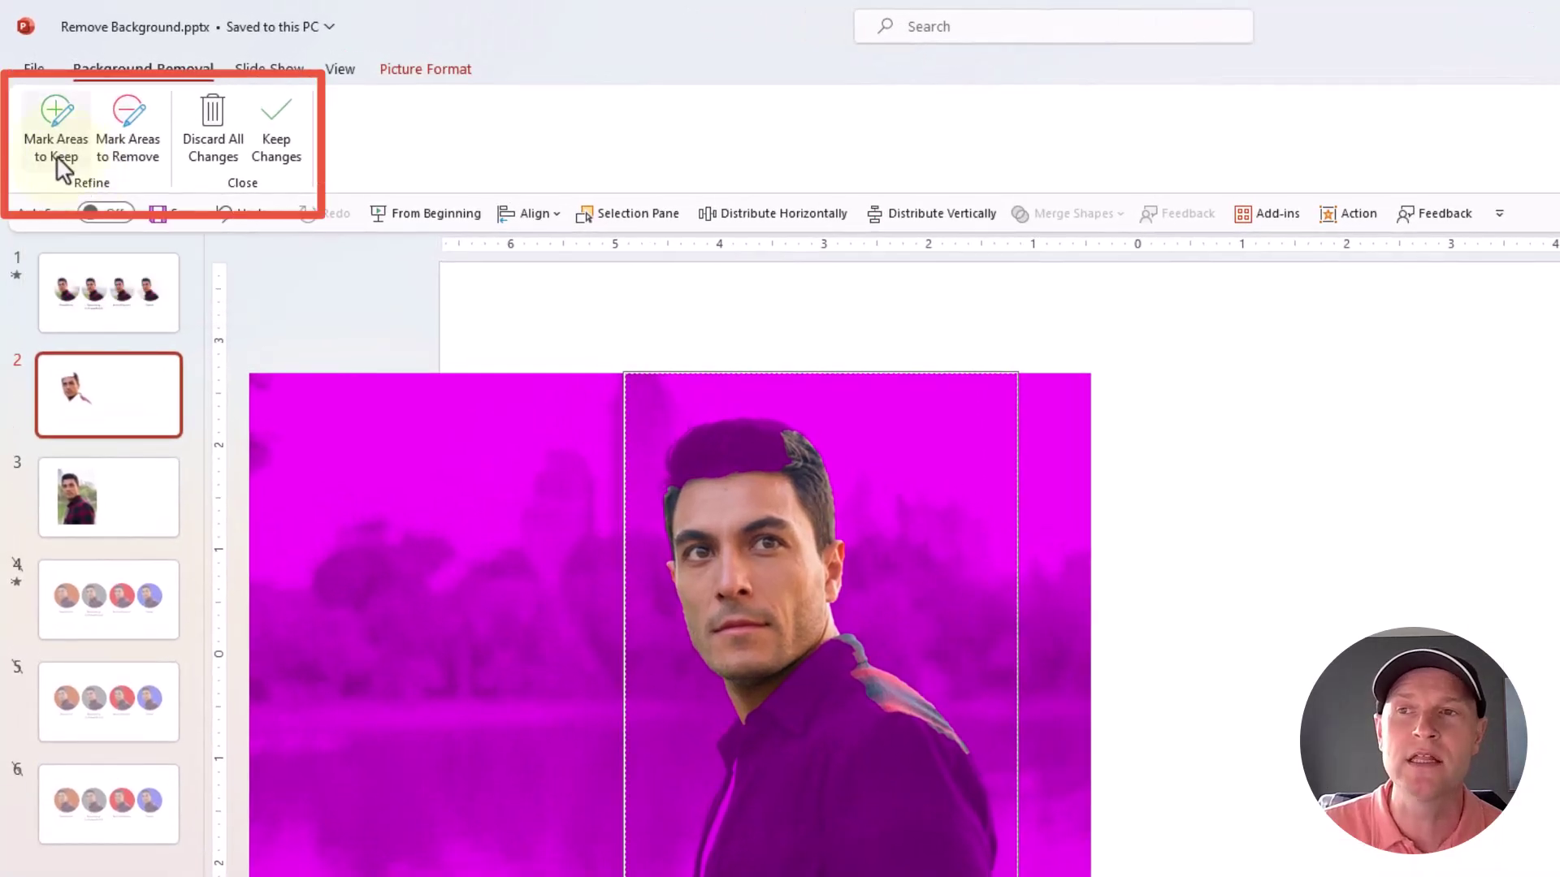
Mark the man's hair, shirt collar, lower shirt and bottom edge as areas to keep.
click(38, 141)
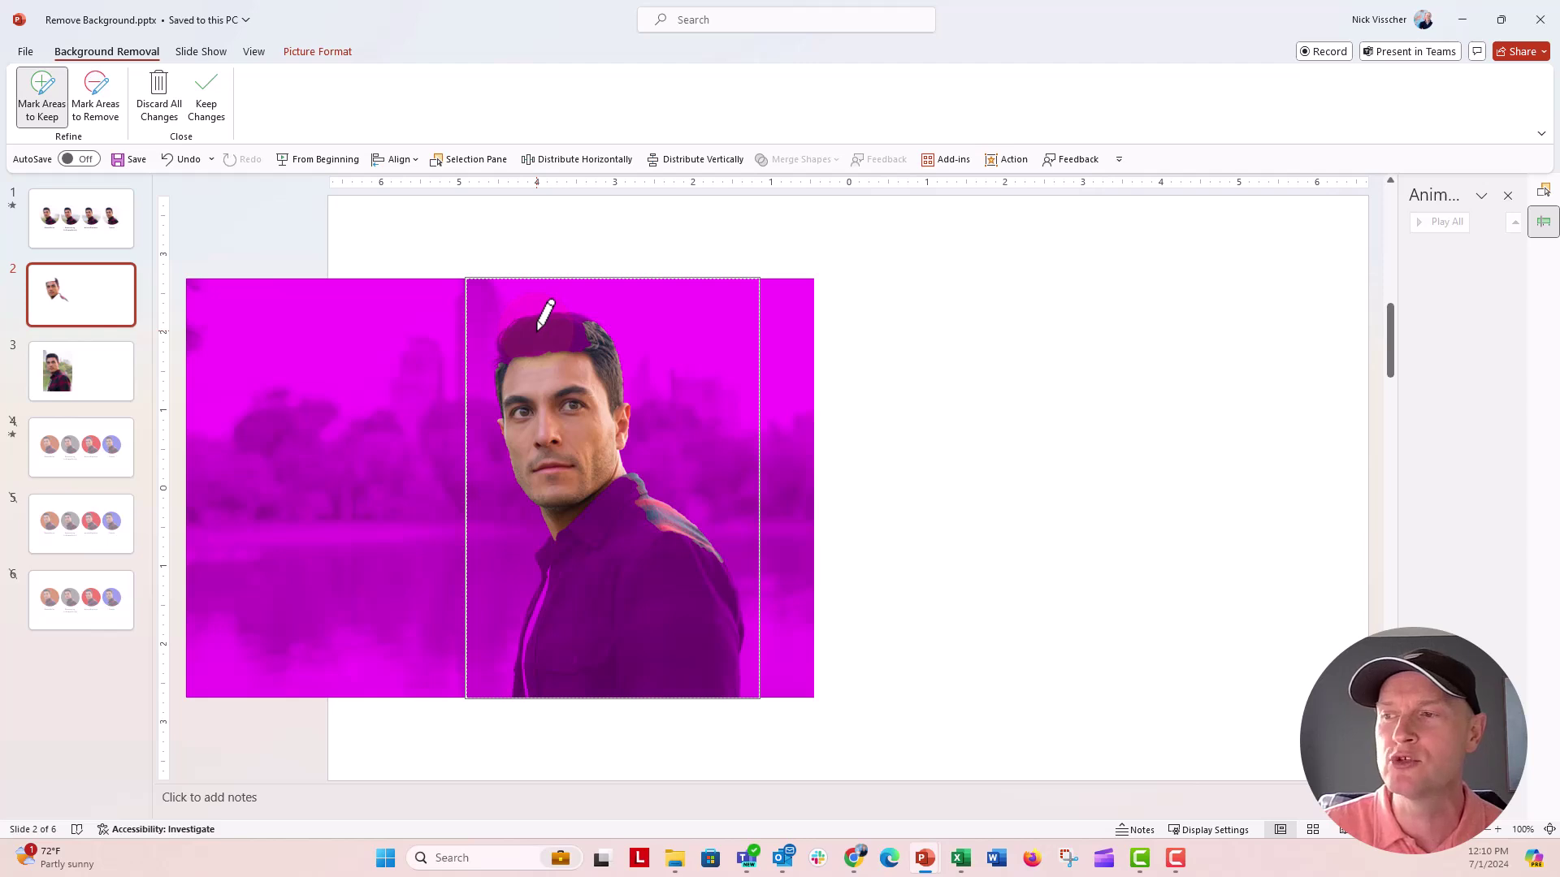
mouse_move(613, 518)
mouse_down()
mouse_move(597, 601)
mouse_move(655, 605)
mouse_up()
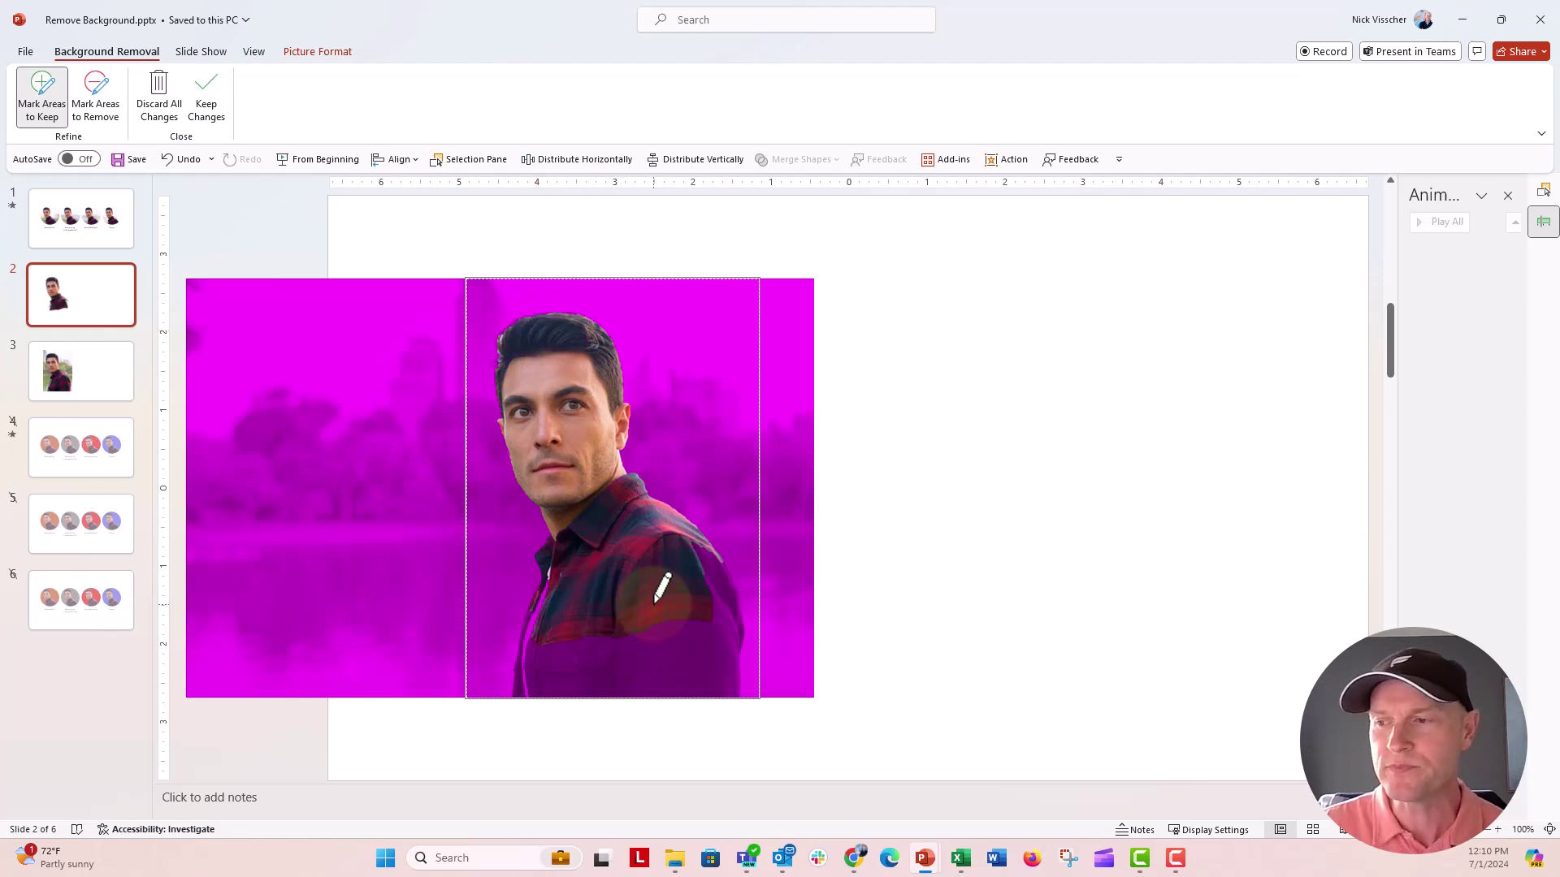
mouse_move(530, 622)
mouse_down()
mouse_move(705, 662)
mouse_move(724, 582)
mouse_up()
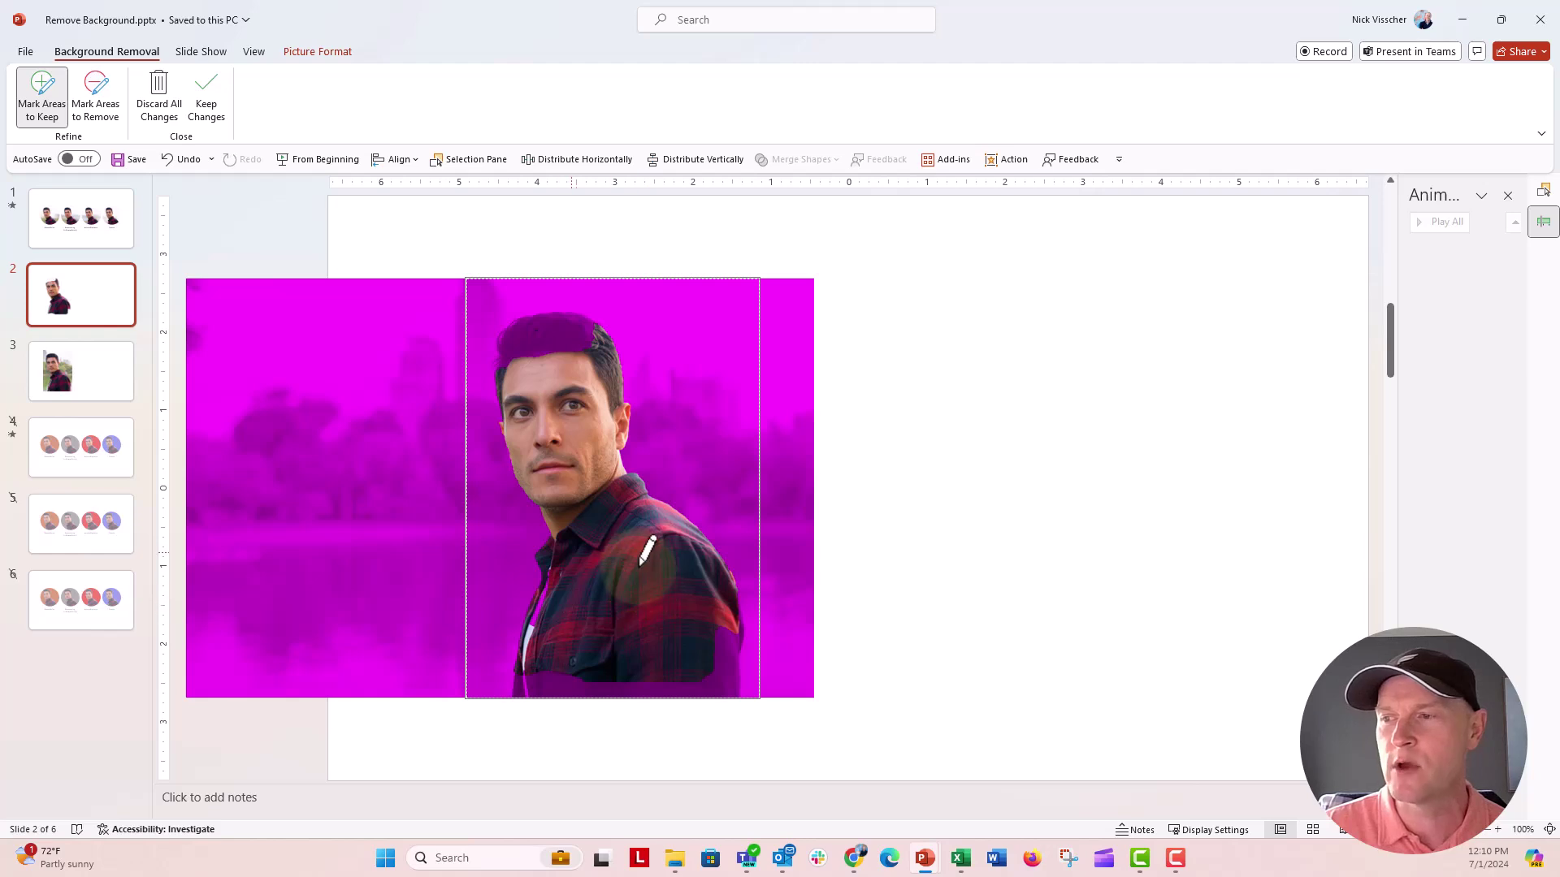
drag(585, 334, 517, 333)
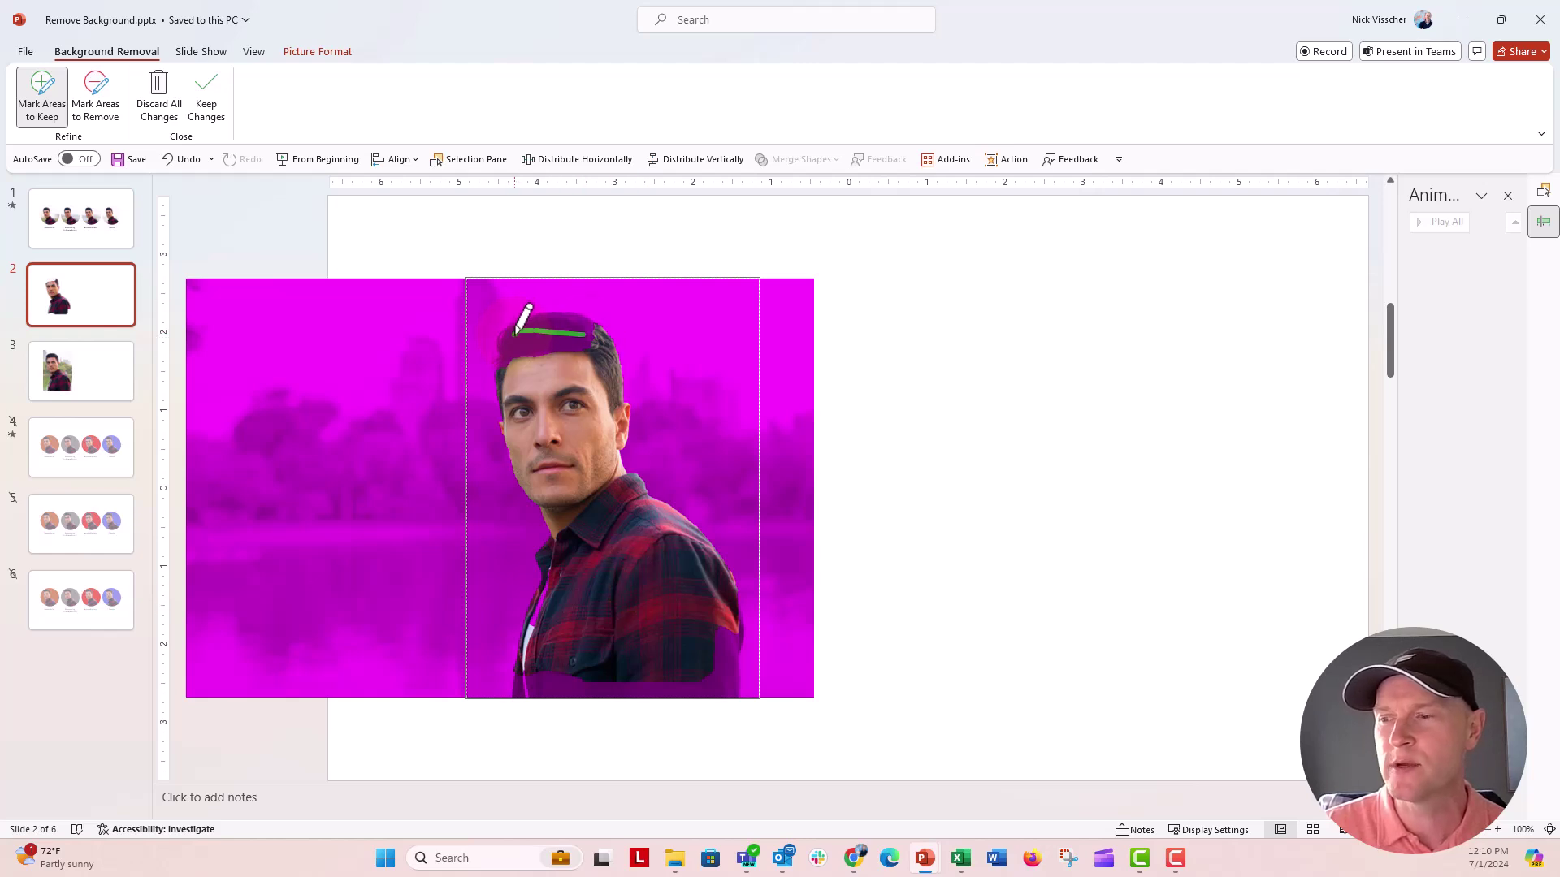
drag(529, 629, 550, 571)
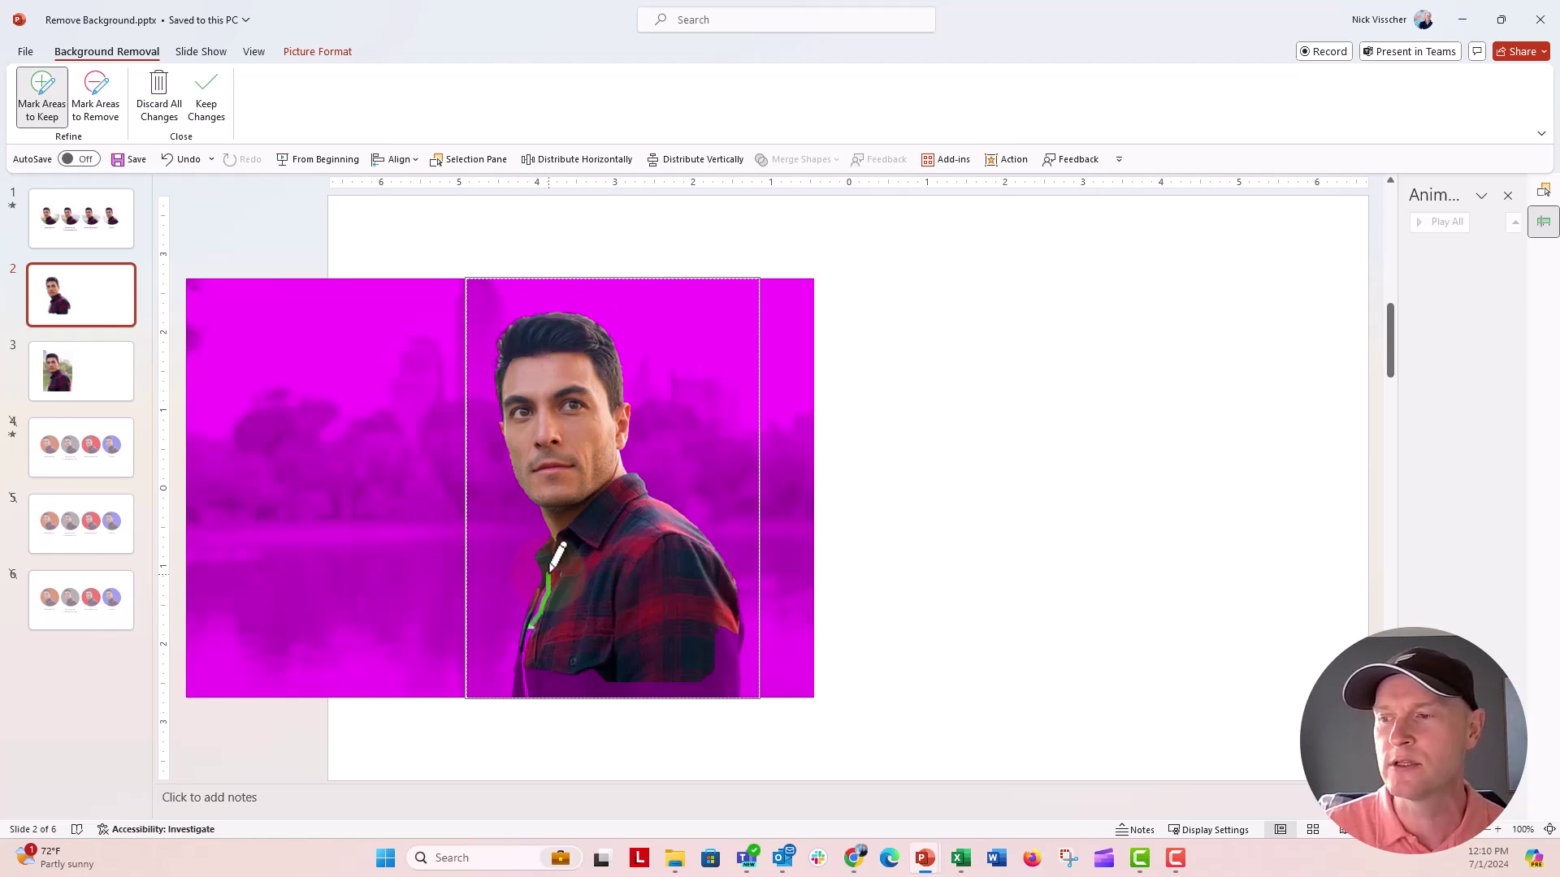
drag(539, 682, 731, 652)
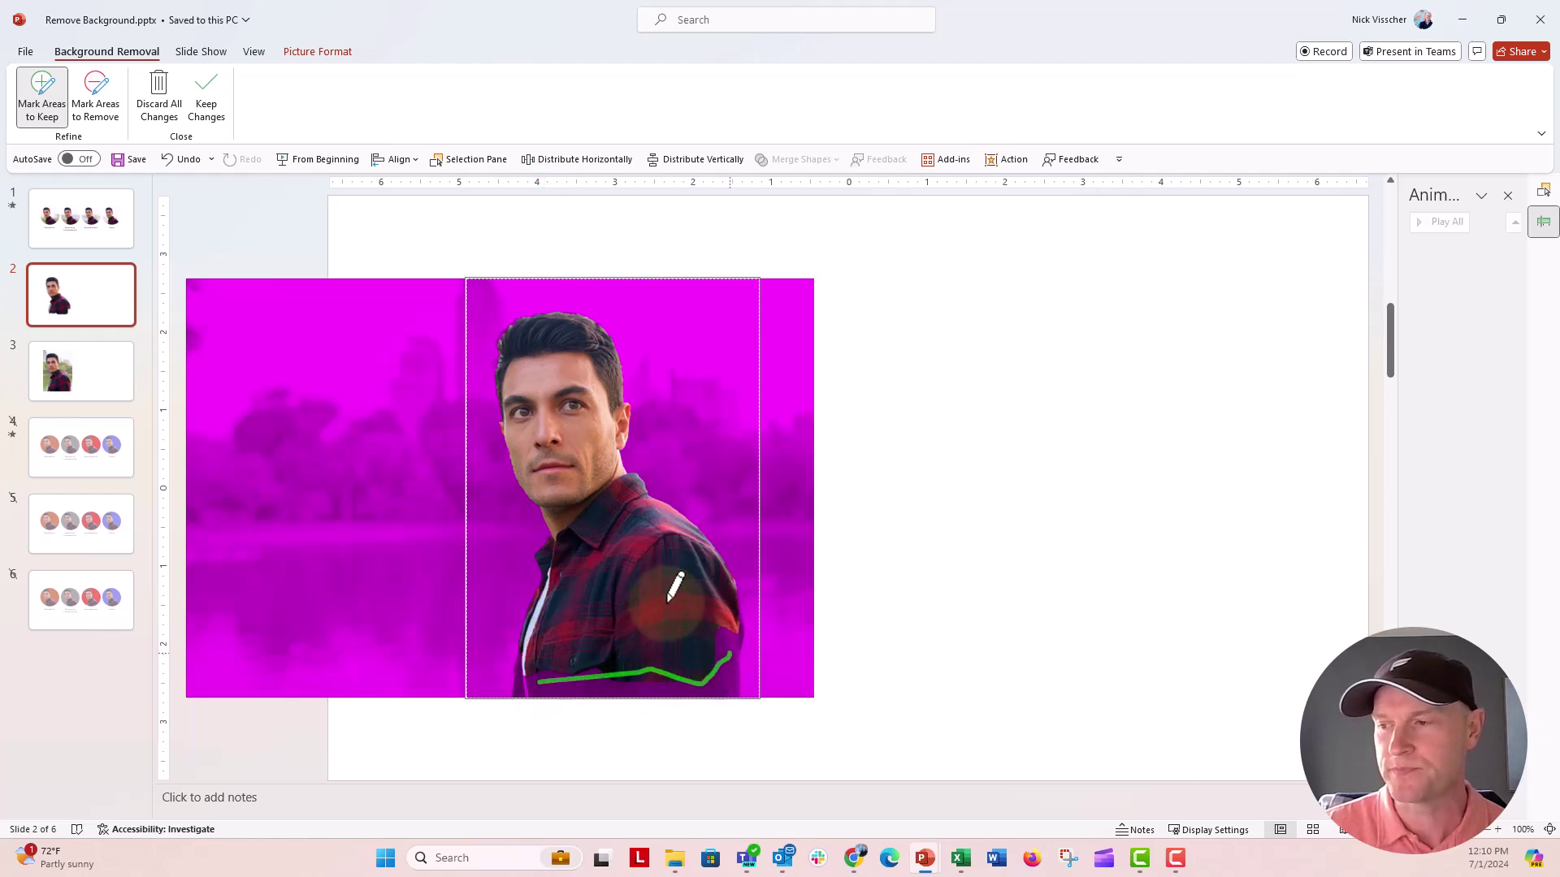
drag(539, 690, 713, 693)
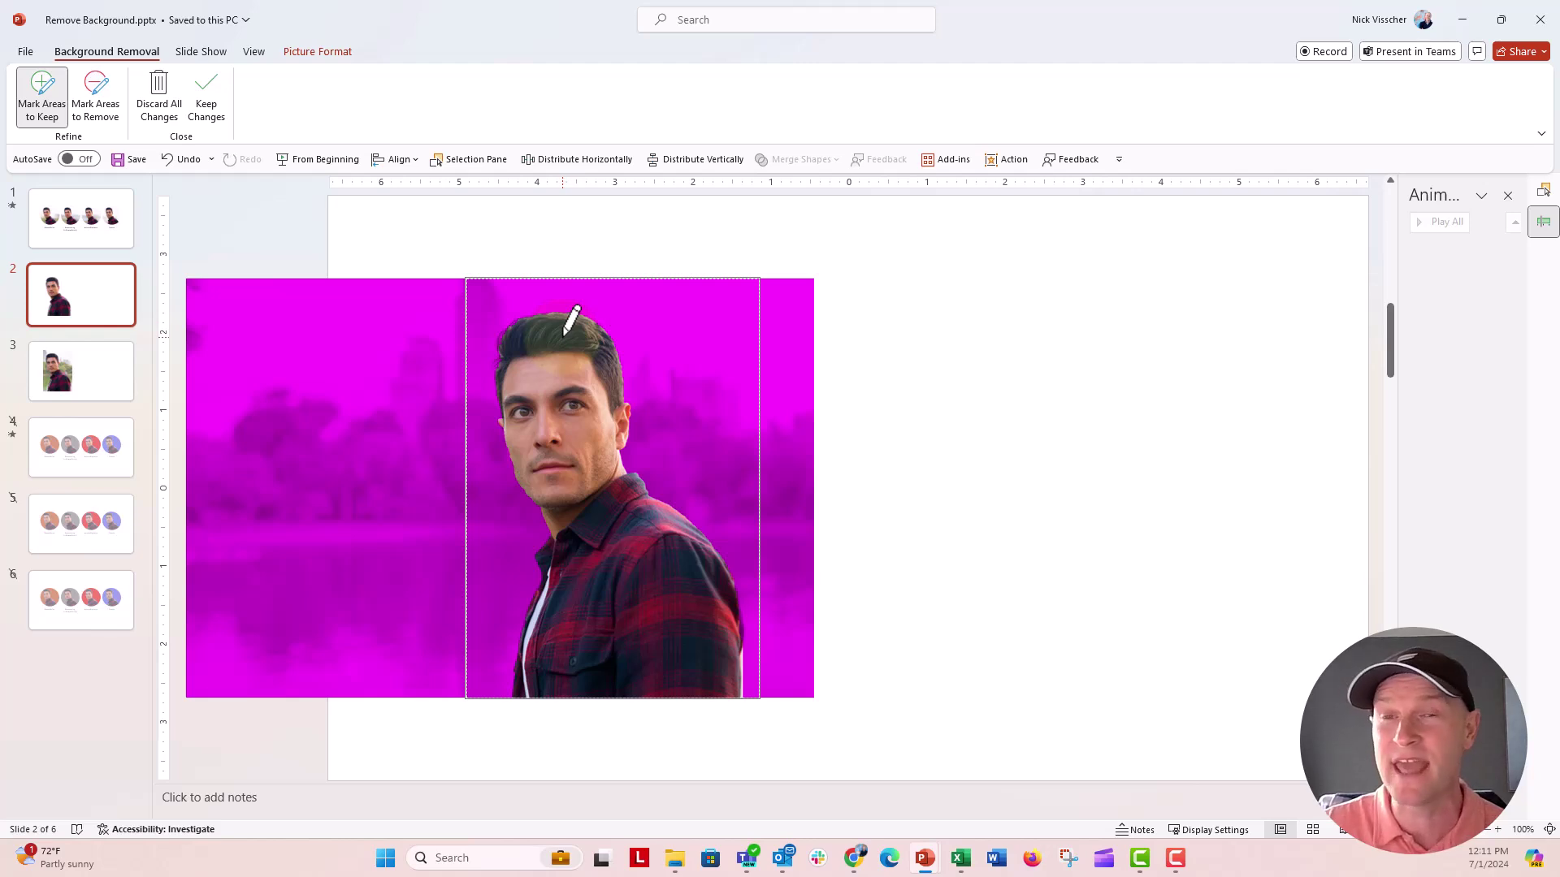
drag(564, 336, 565, 477)
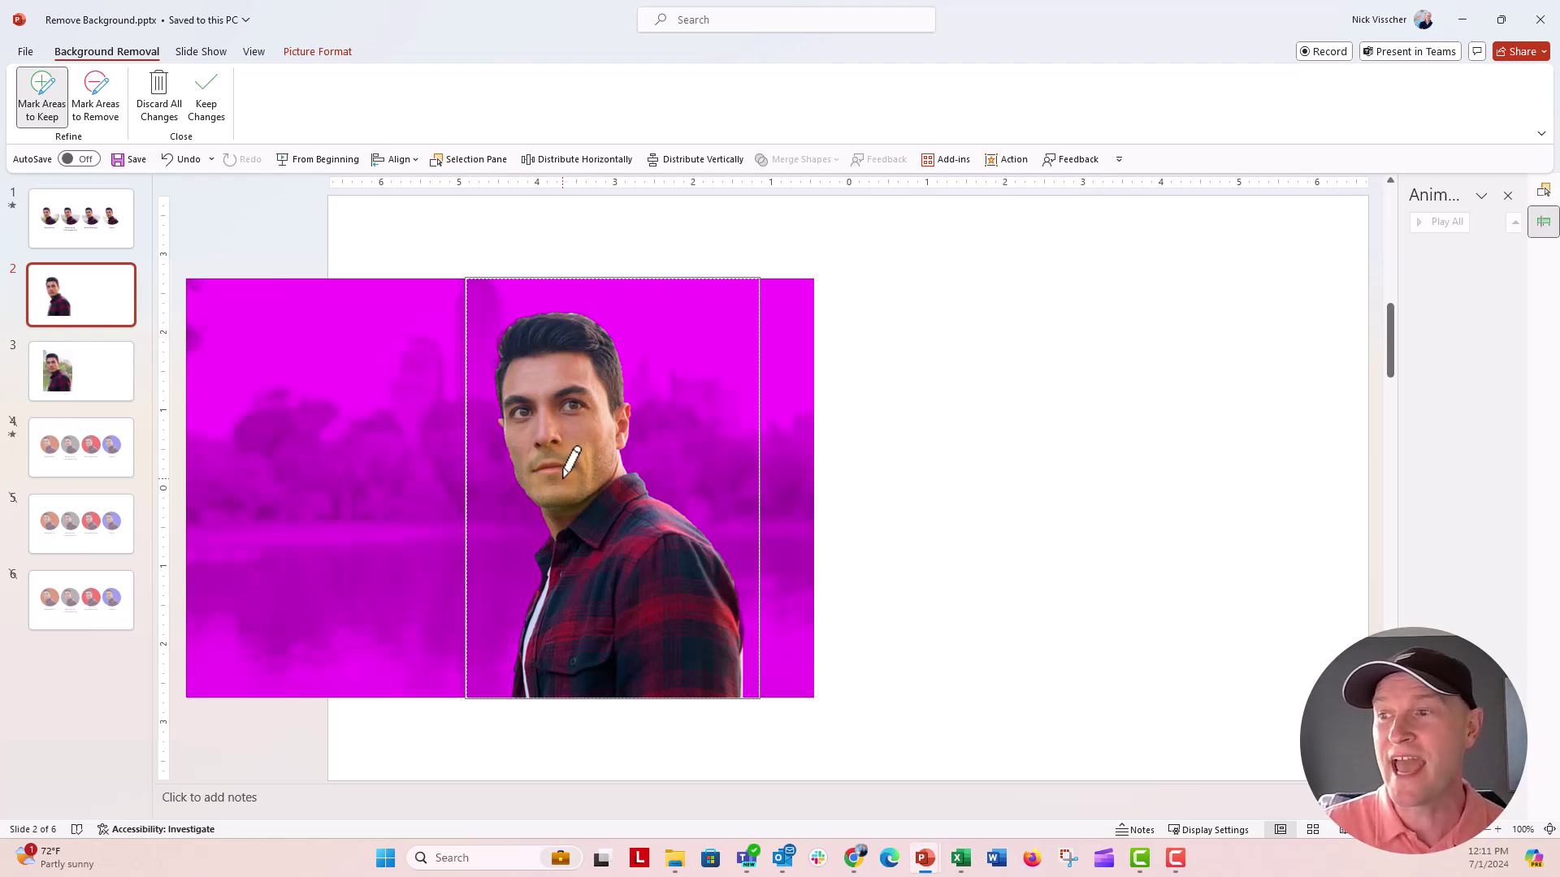
Keep the background removal changes and drag the cutout up and left on slide 2.
click(213, 108)
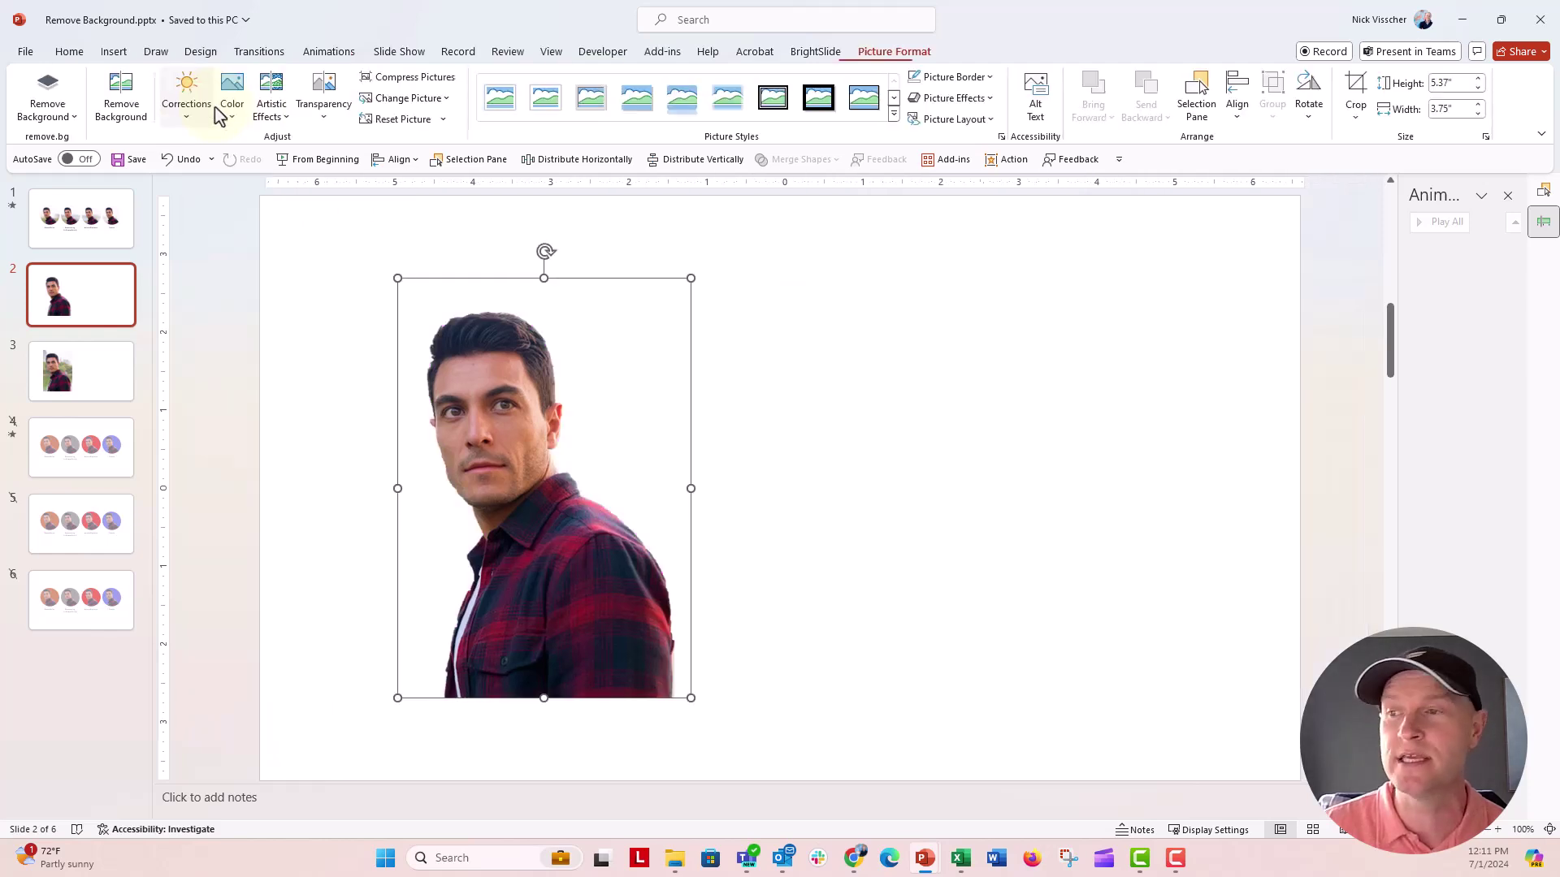
drag(486, 395, 449, 350)
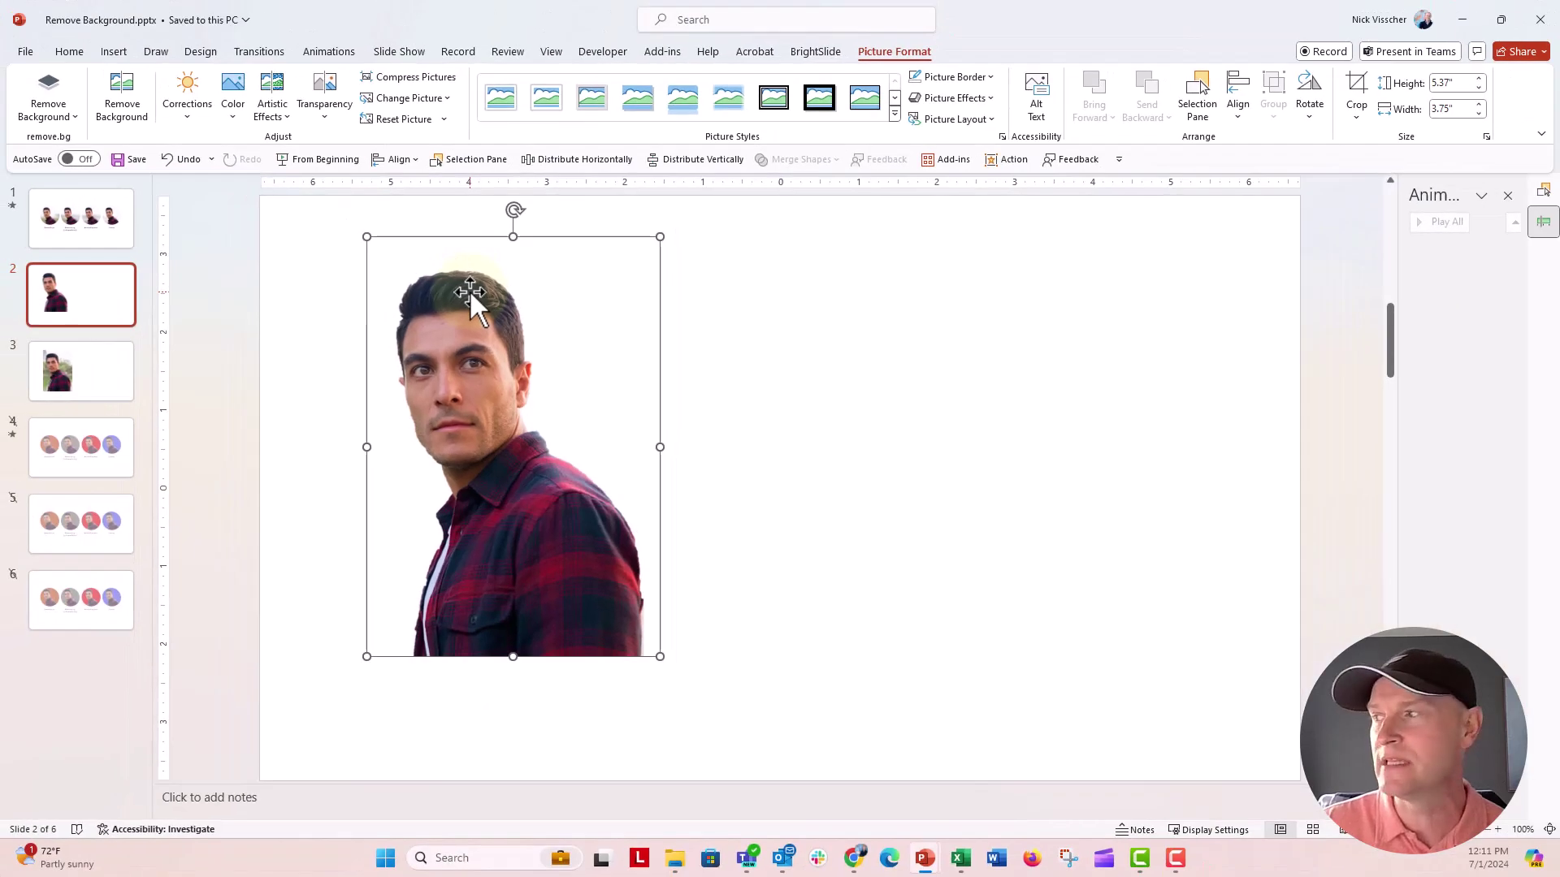
Add 2 pt soft edges to the cutout, enlarge it to 6.54" by 4.57", and reposition it.
right_click(470, 290)
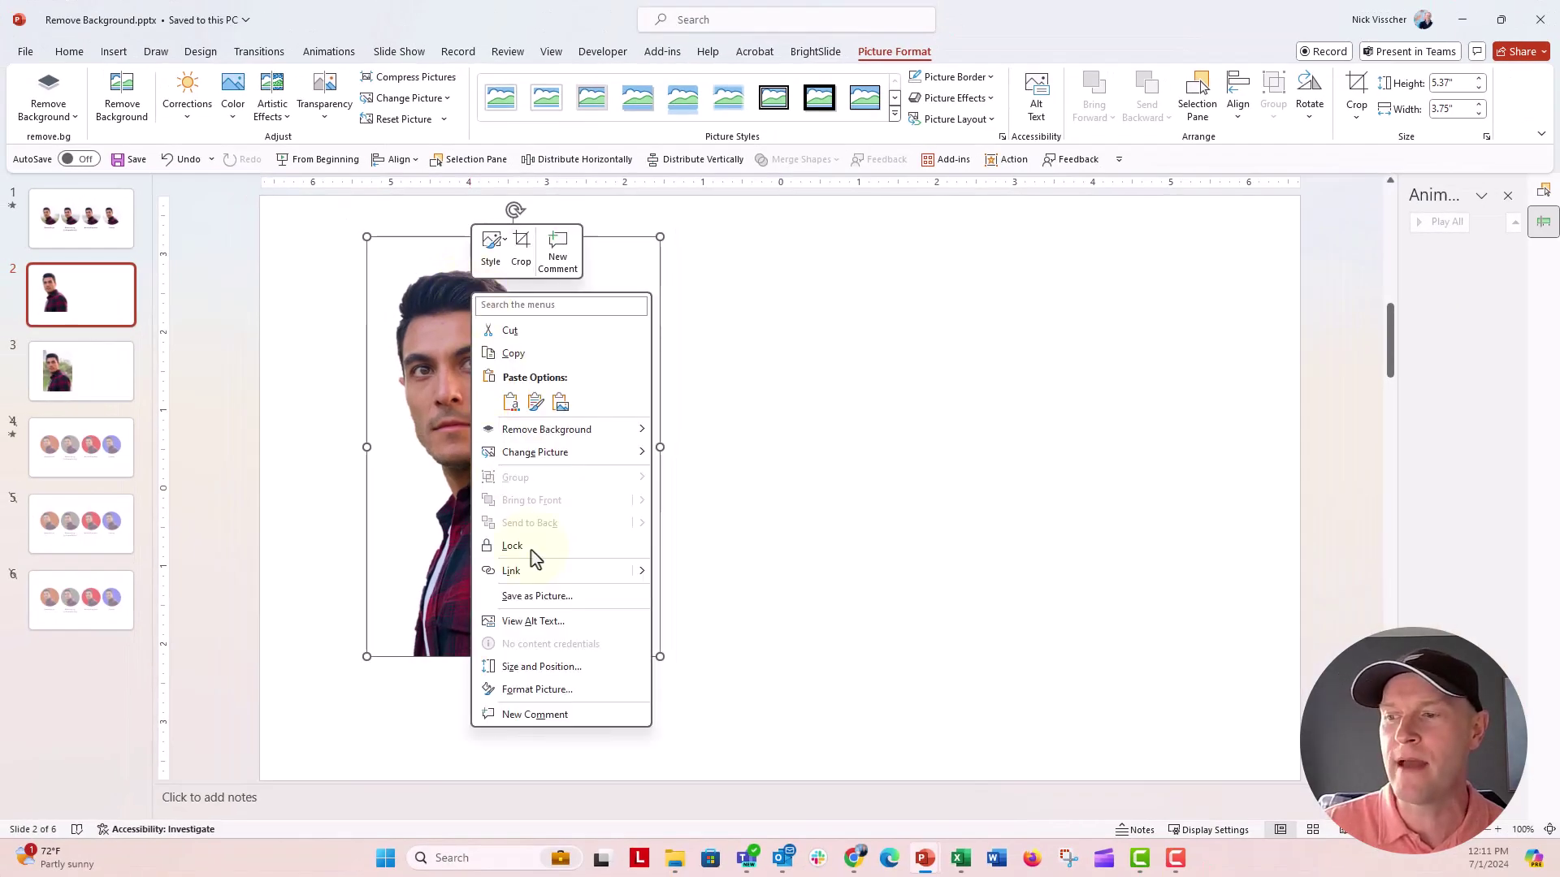
click(565, 689)
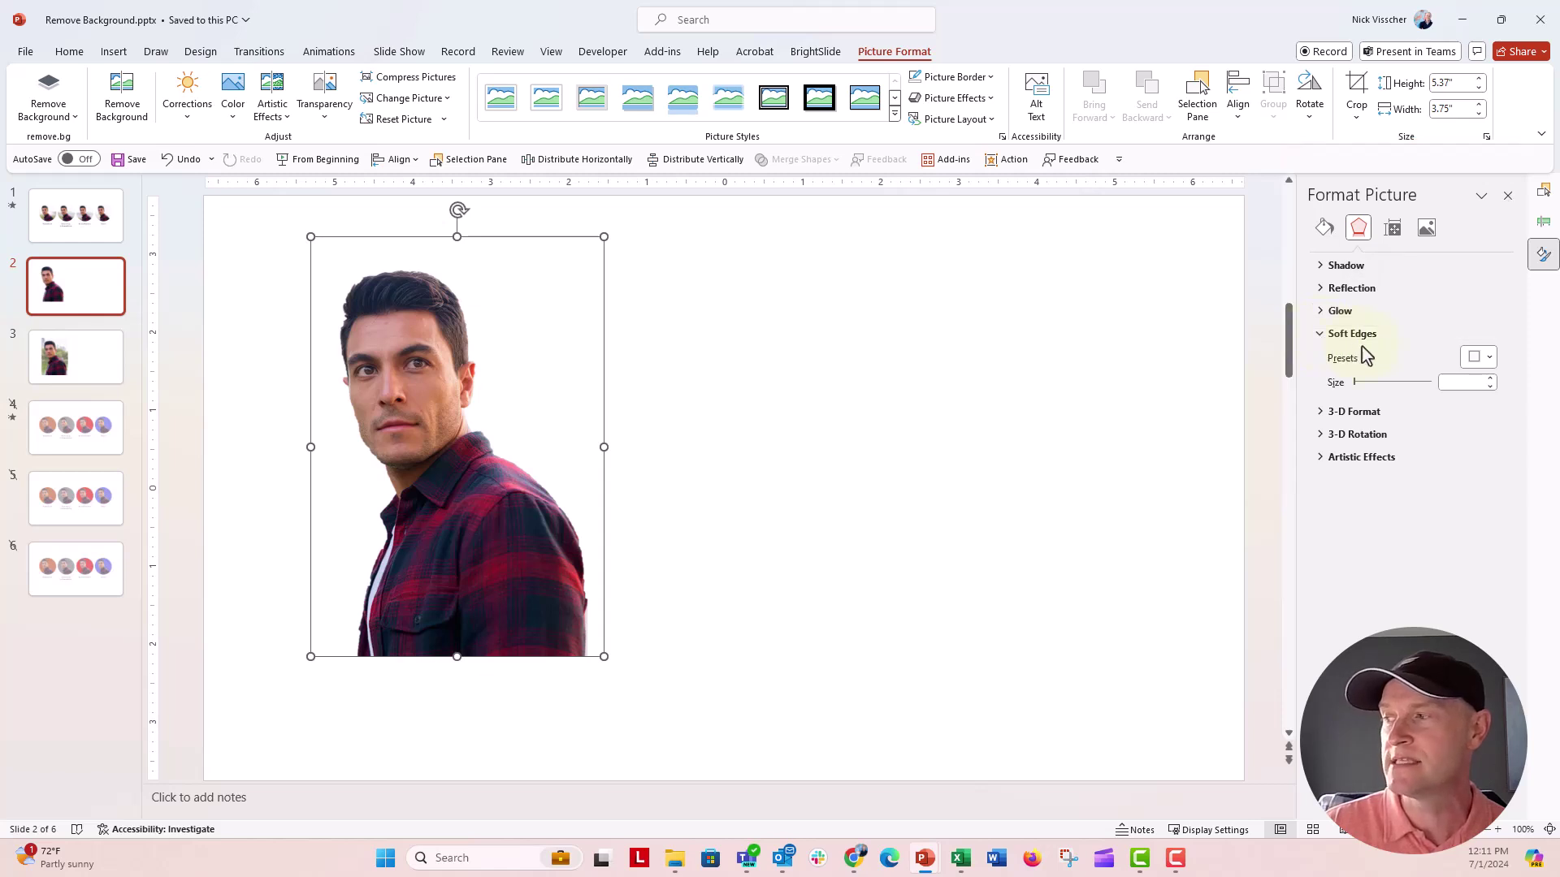
click(1489, 378)
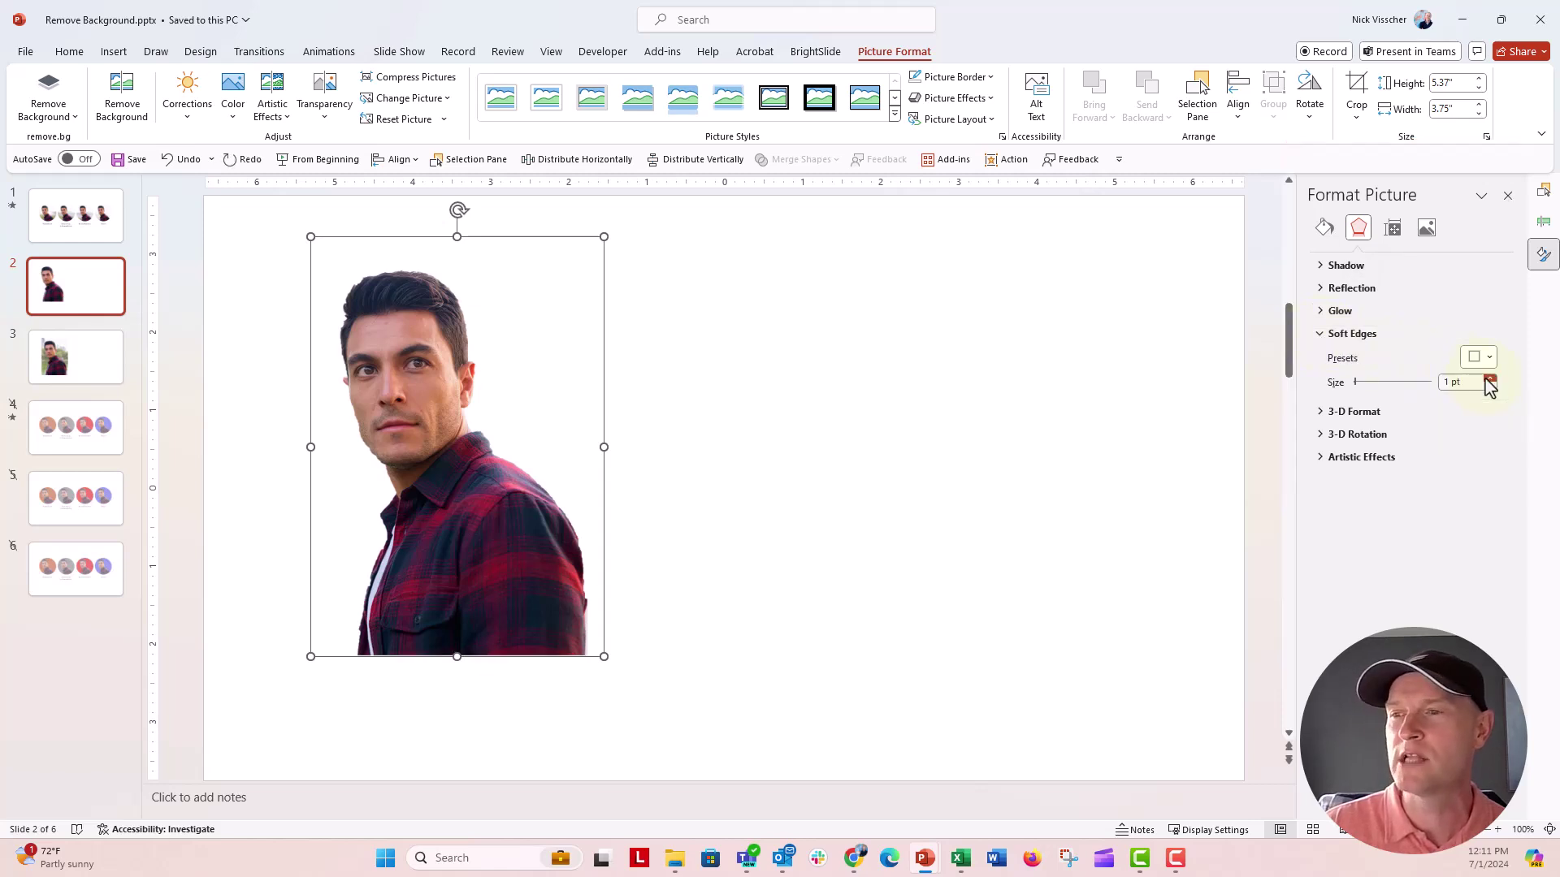
click(1489, 378)
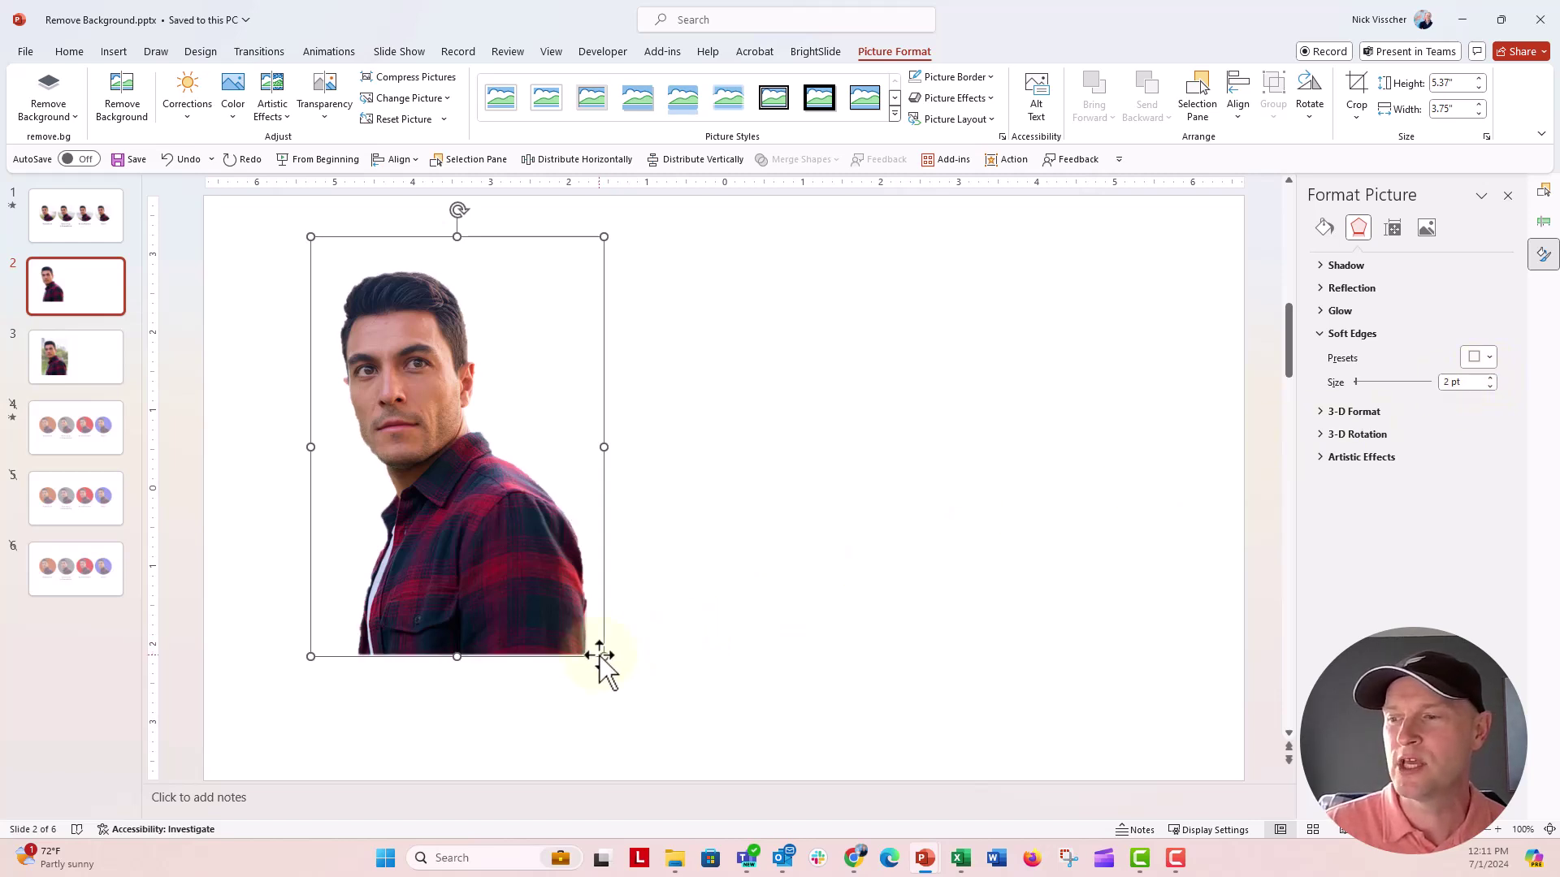
drag(599, 654, 668, 748)
drag(557, 687, 523, 648)
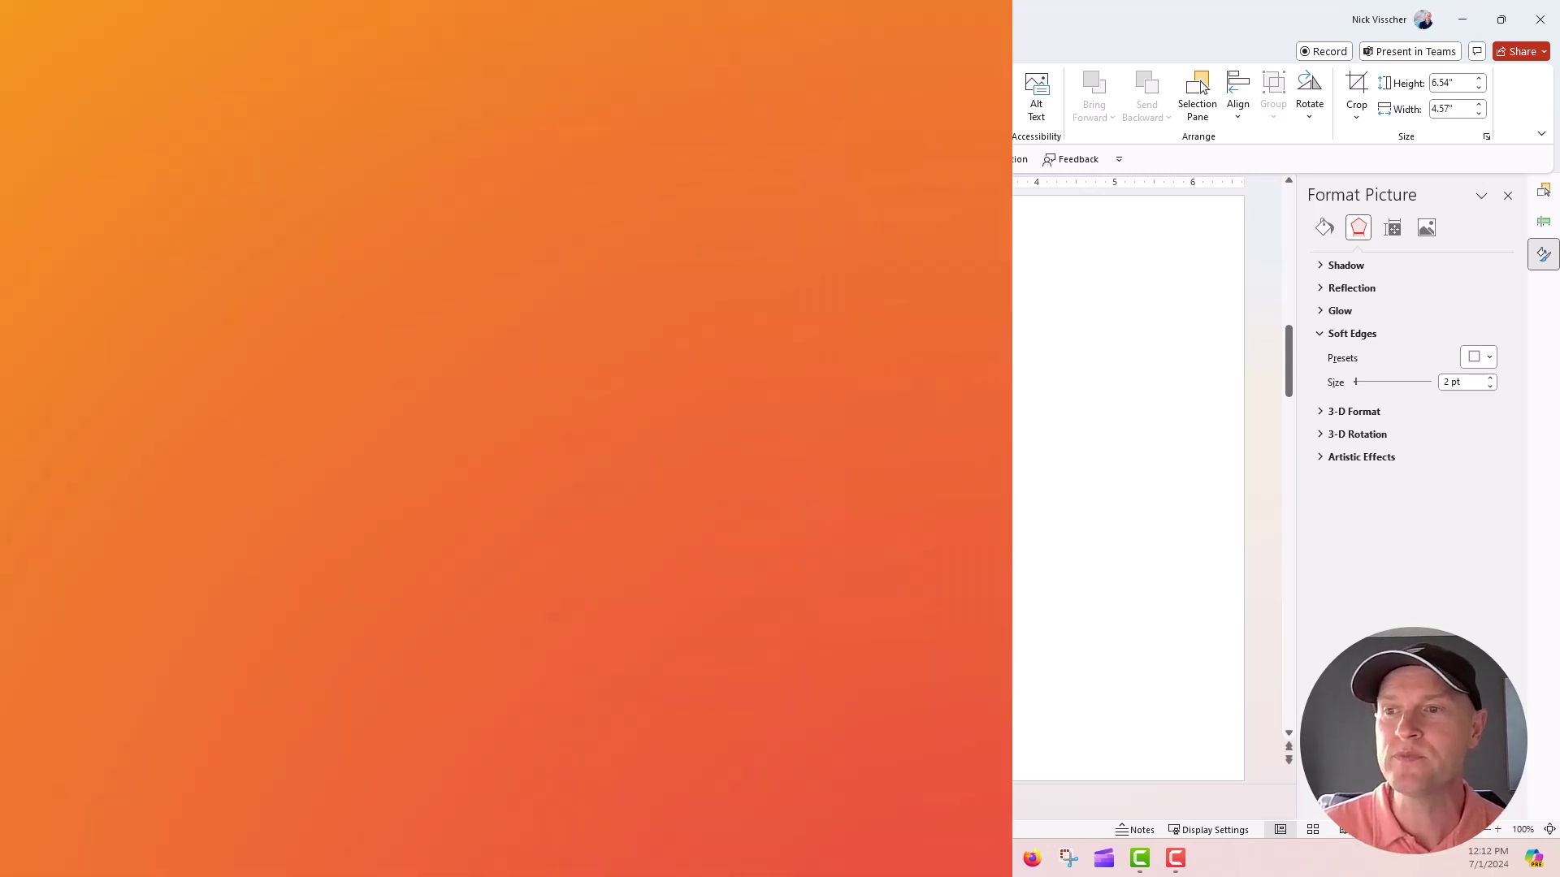
Go to slide 3, which holds the original portrait on its park background.
click(117, 379)
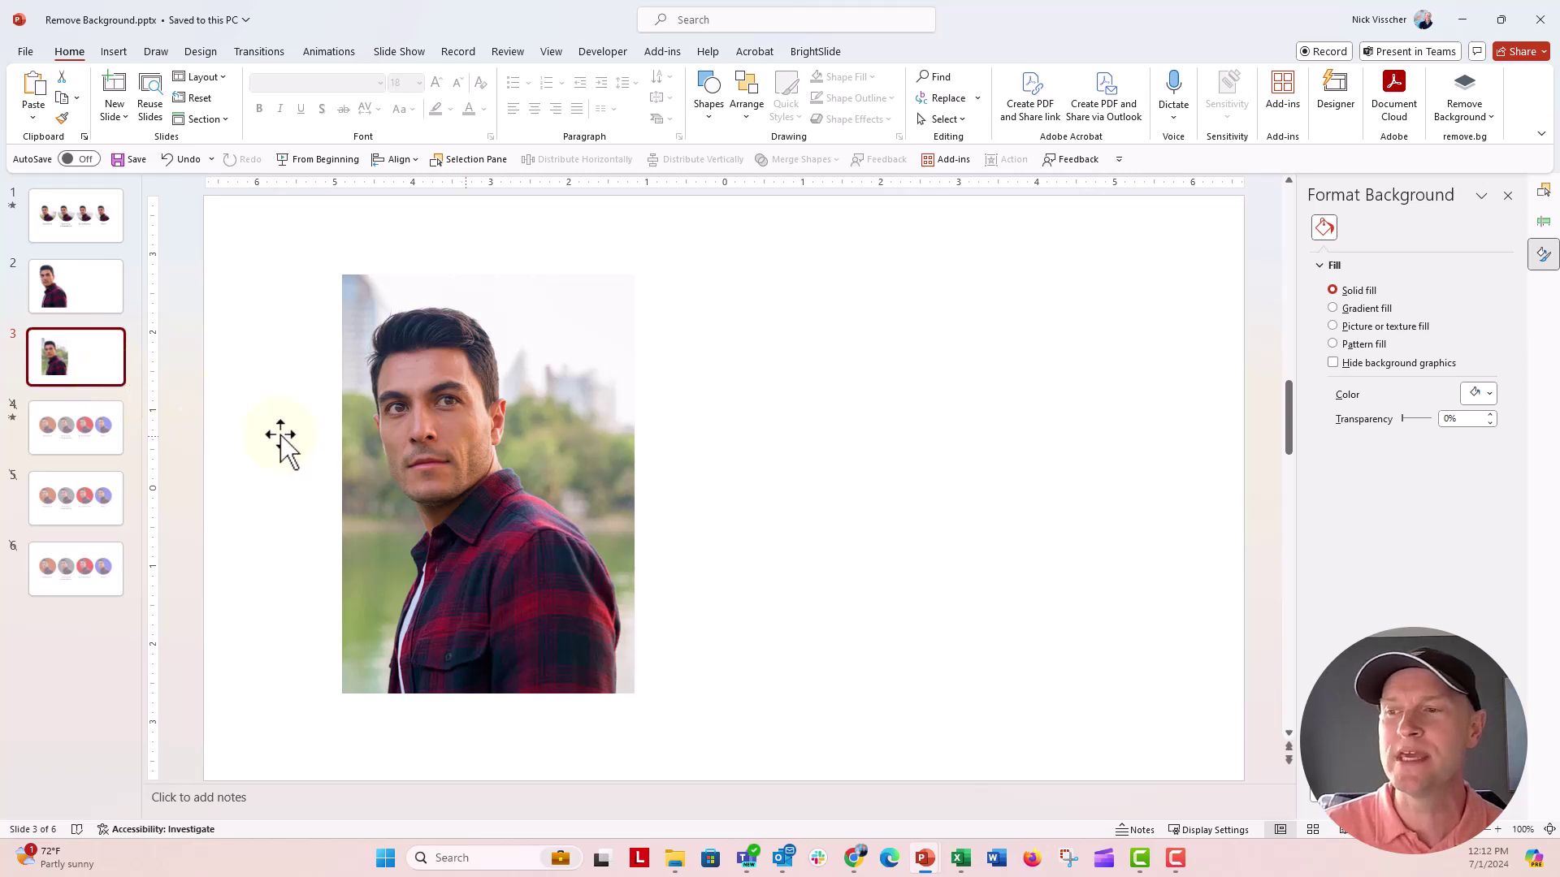
In Chrome, upload Picture1.jpg to remove.bg to get a transparent cutout of the man.
click(854, 858)
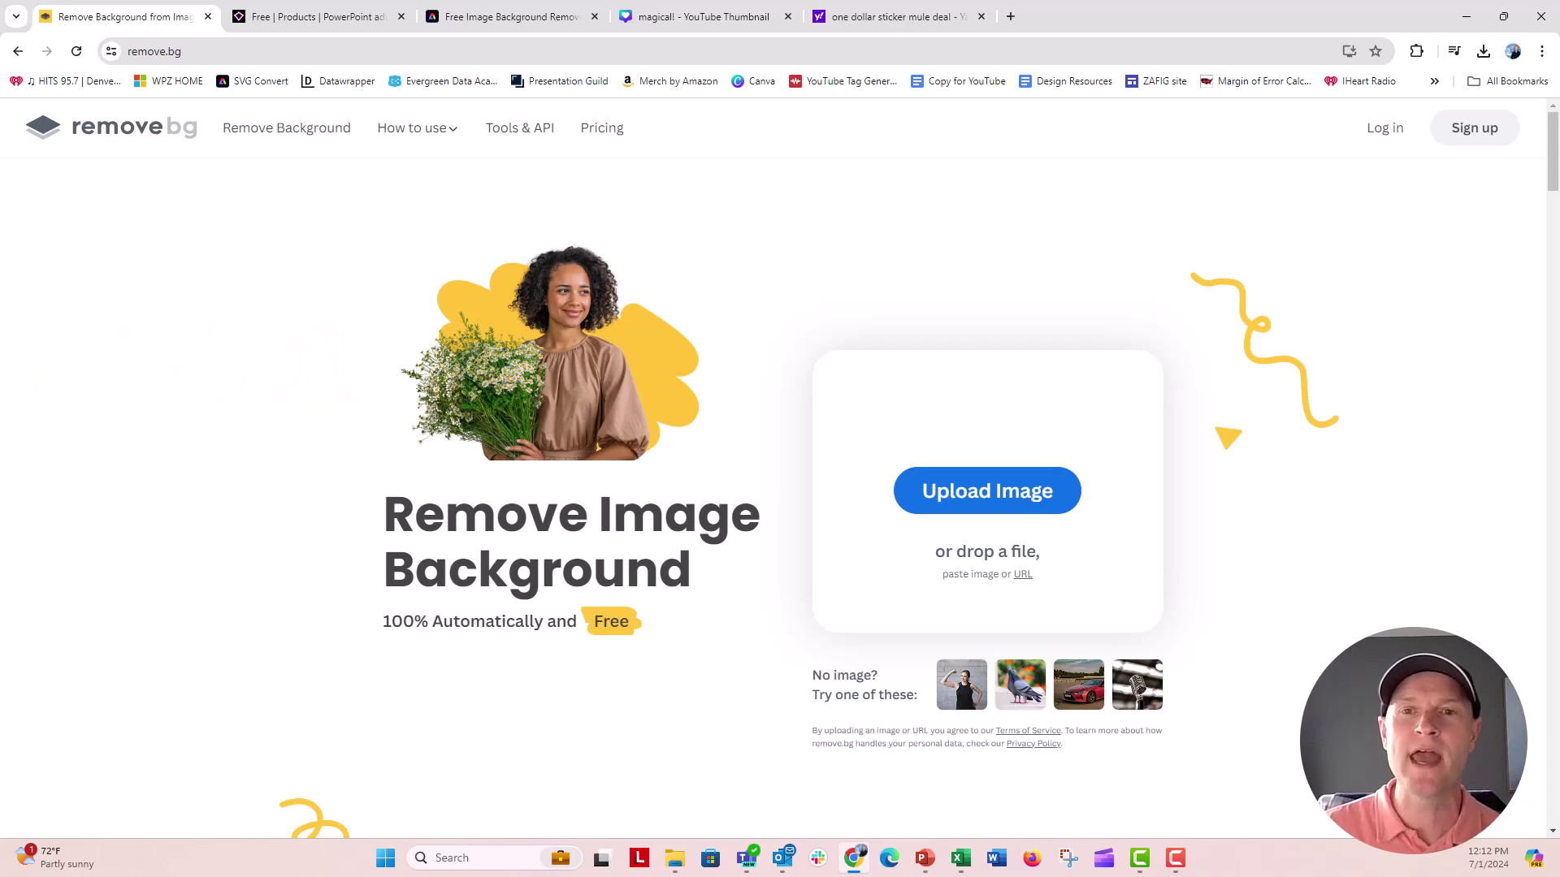
drag(741, 467, 853, 441)
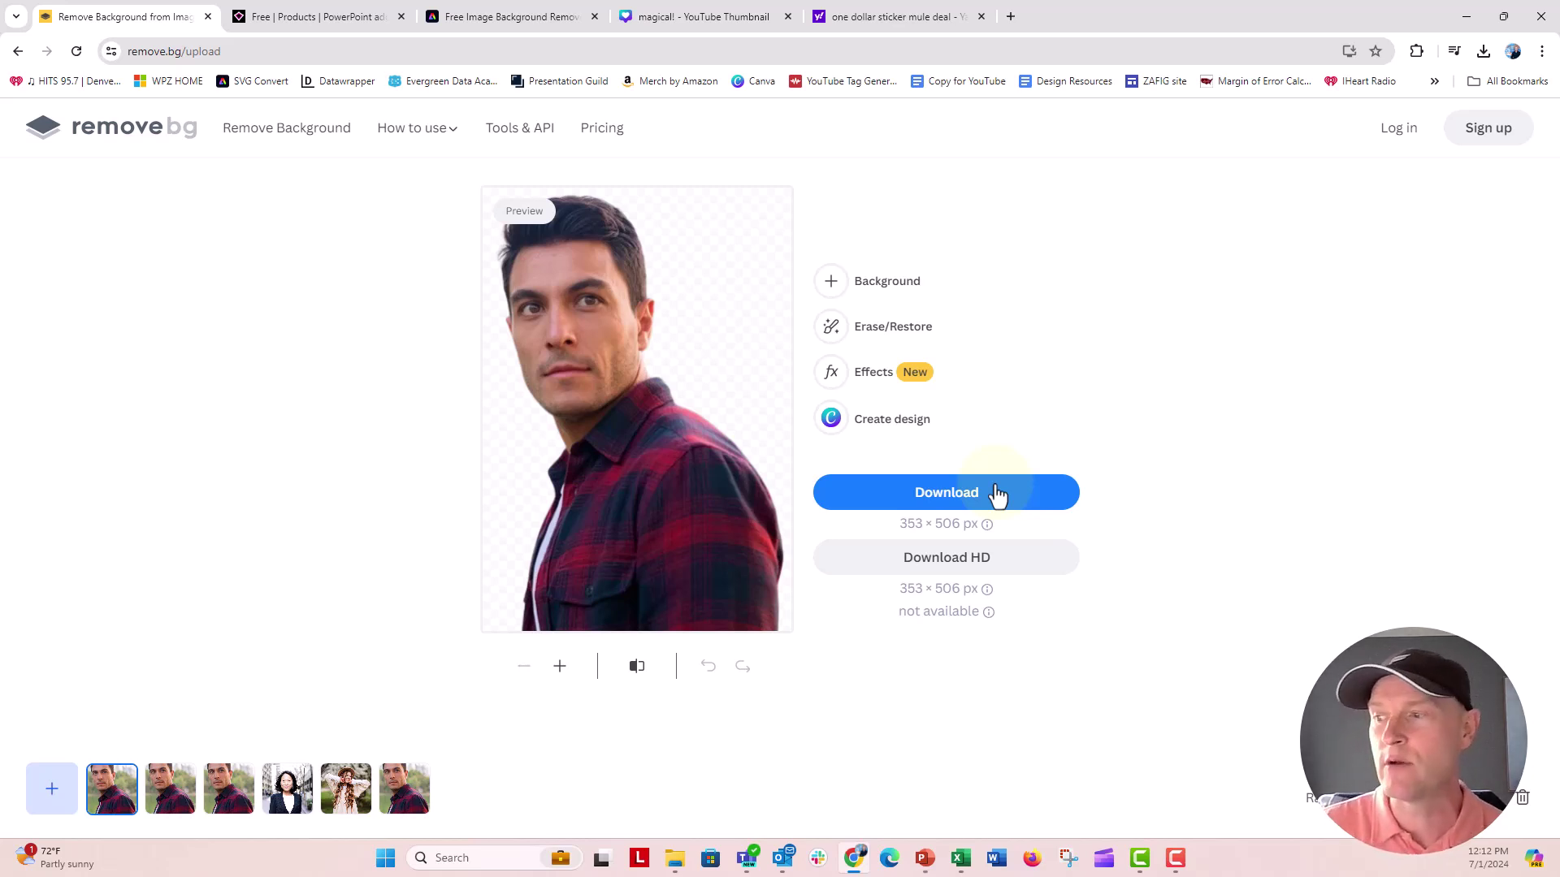
Try the HD download, dismiss the sign-up prompt, and view remove.bg's pricing plans.
click(1021, 567)
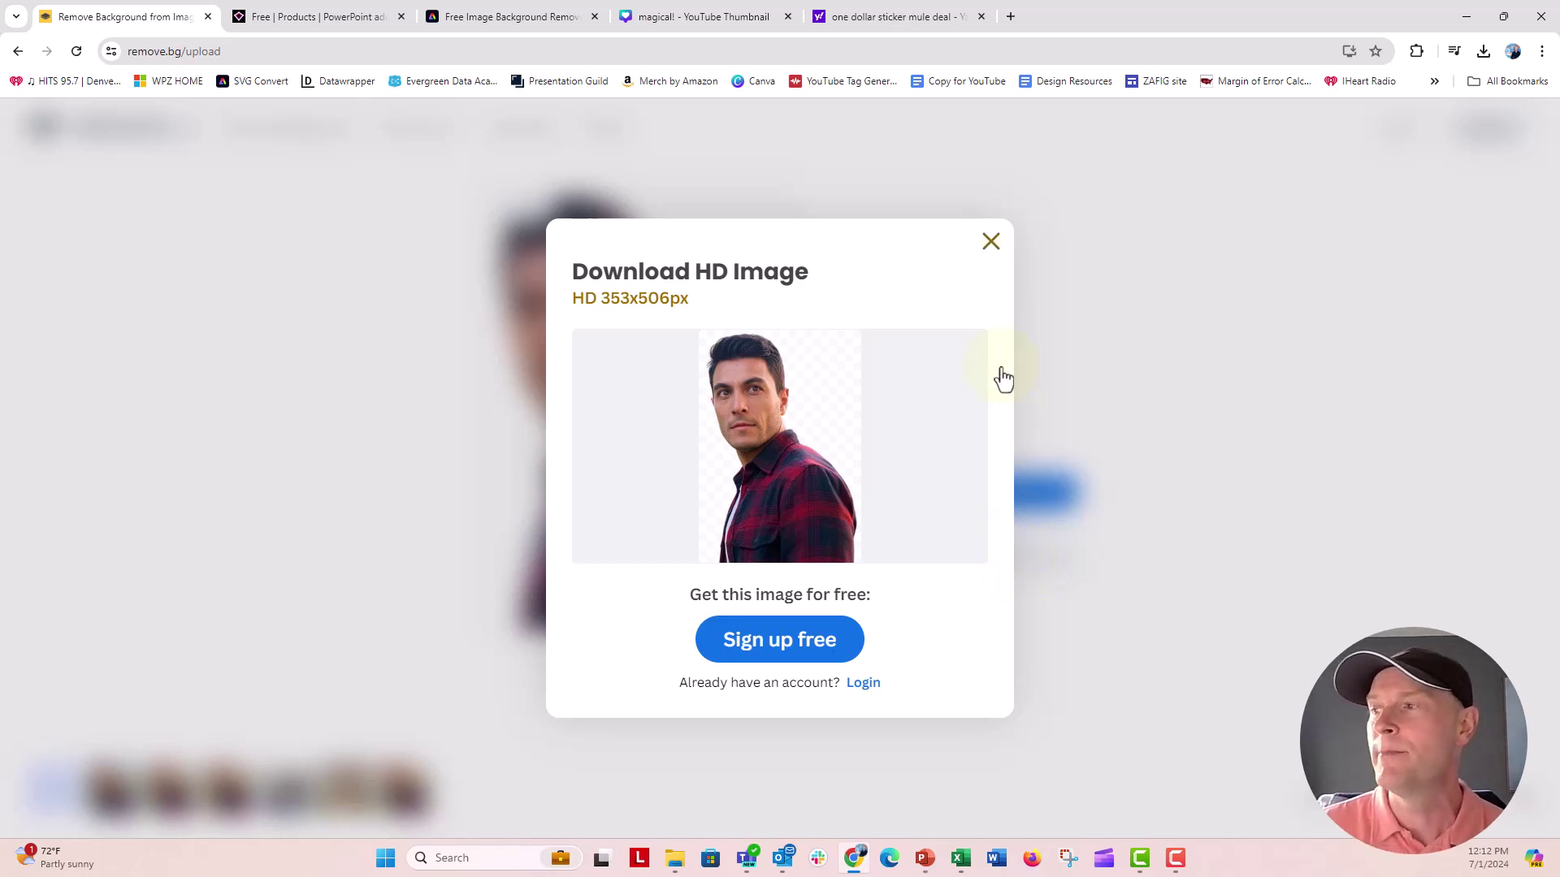
click(990, 243)
click(599, 130)
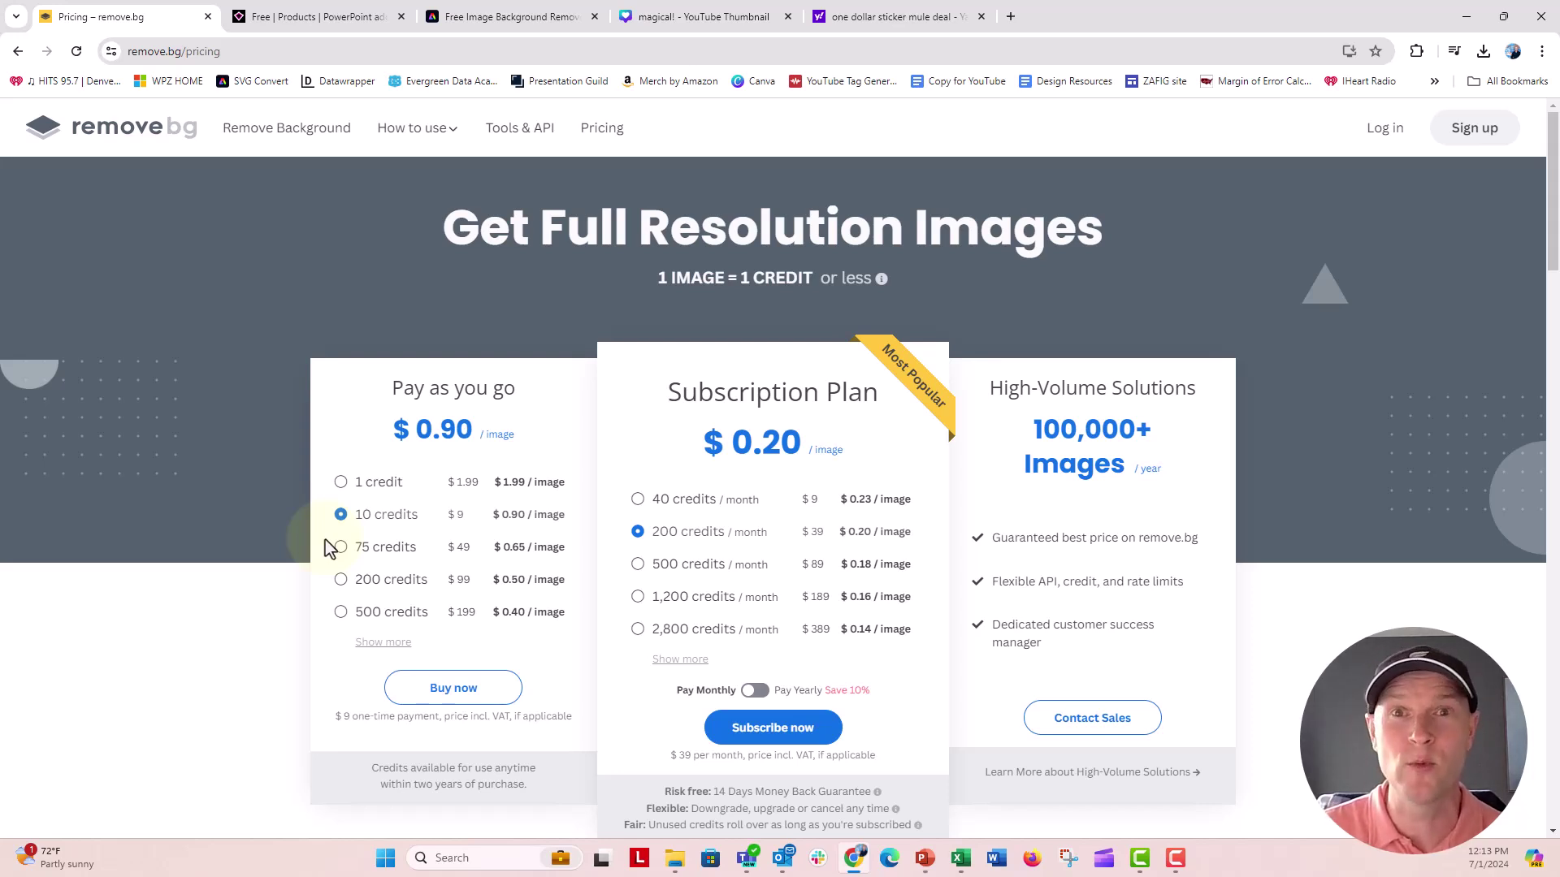
Switch to the BrightCarbon free products page listing the remove.bg for PowerPoint add-in.
click(353, 20)
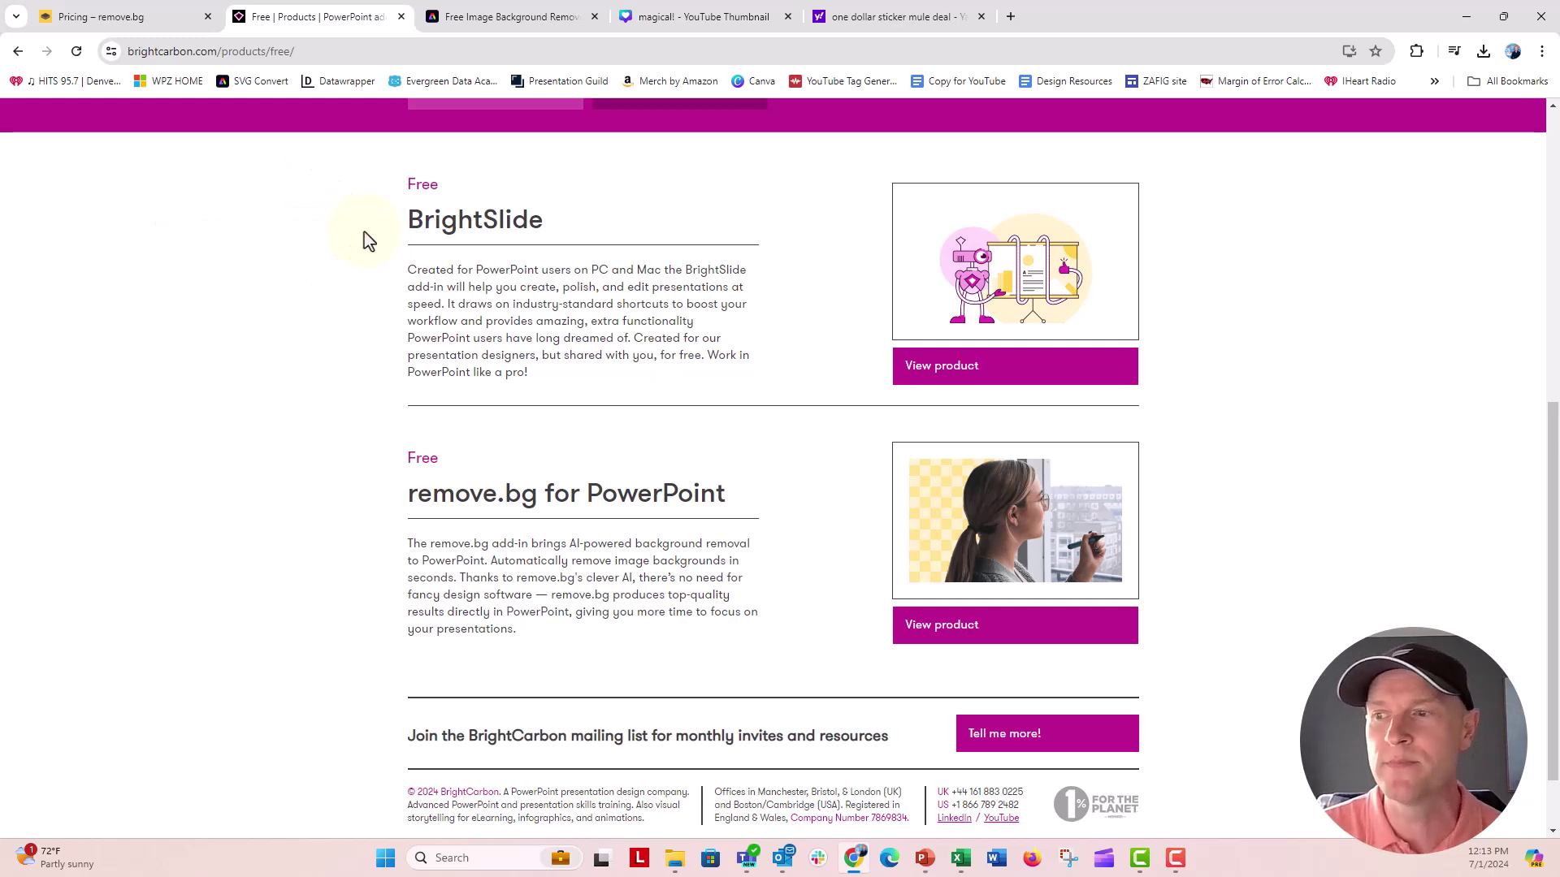
Scroll to the remove.bg for PowerPoint add-in details, then bring up PowerPoint's window previews.
scroll(396, 443, down, 1)
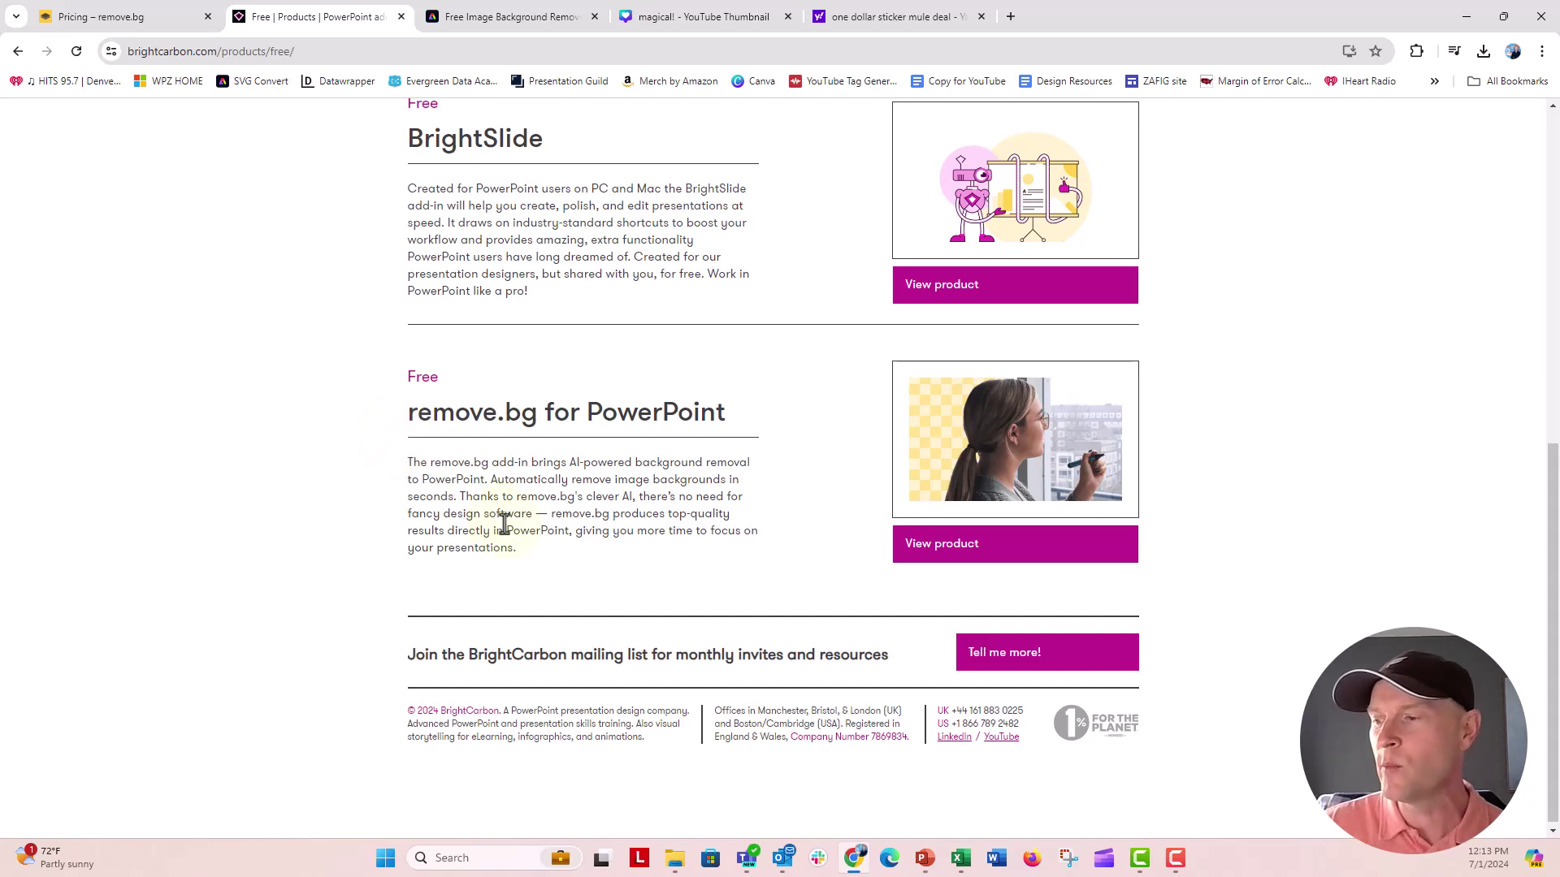
click(927, 860)
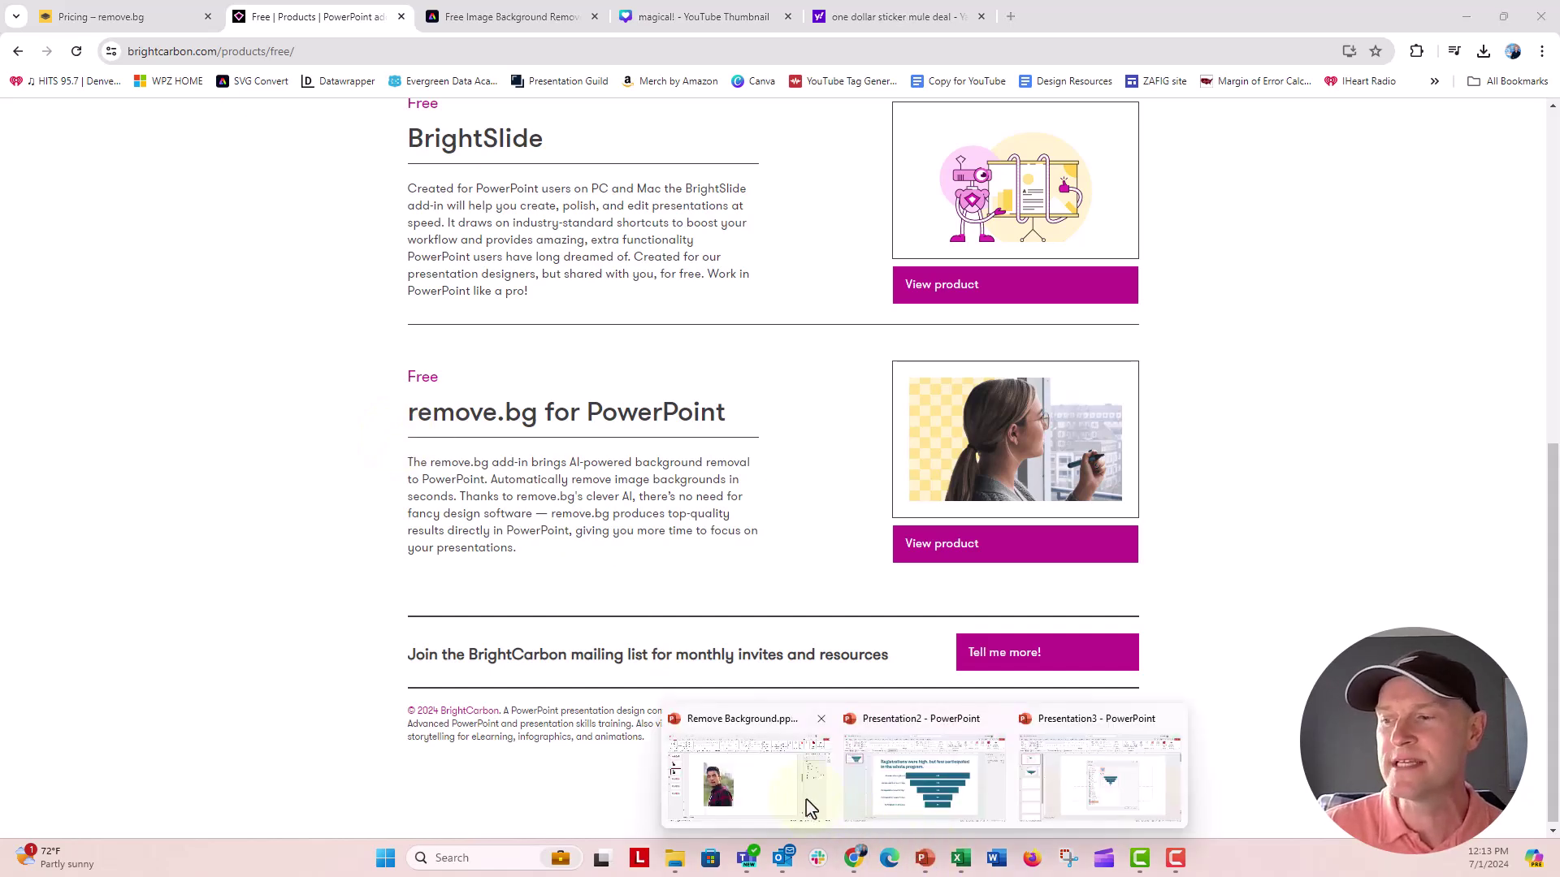
On slide 3's photo, check the remove.bg add-in shows 8 credits remaining, then close its menu.
click(799, 800)
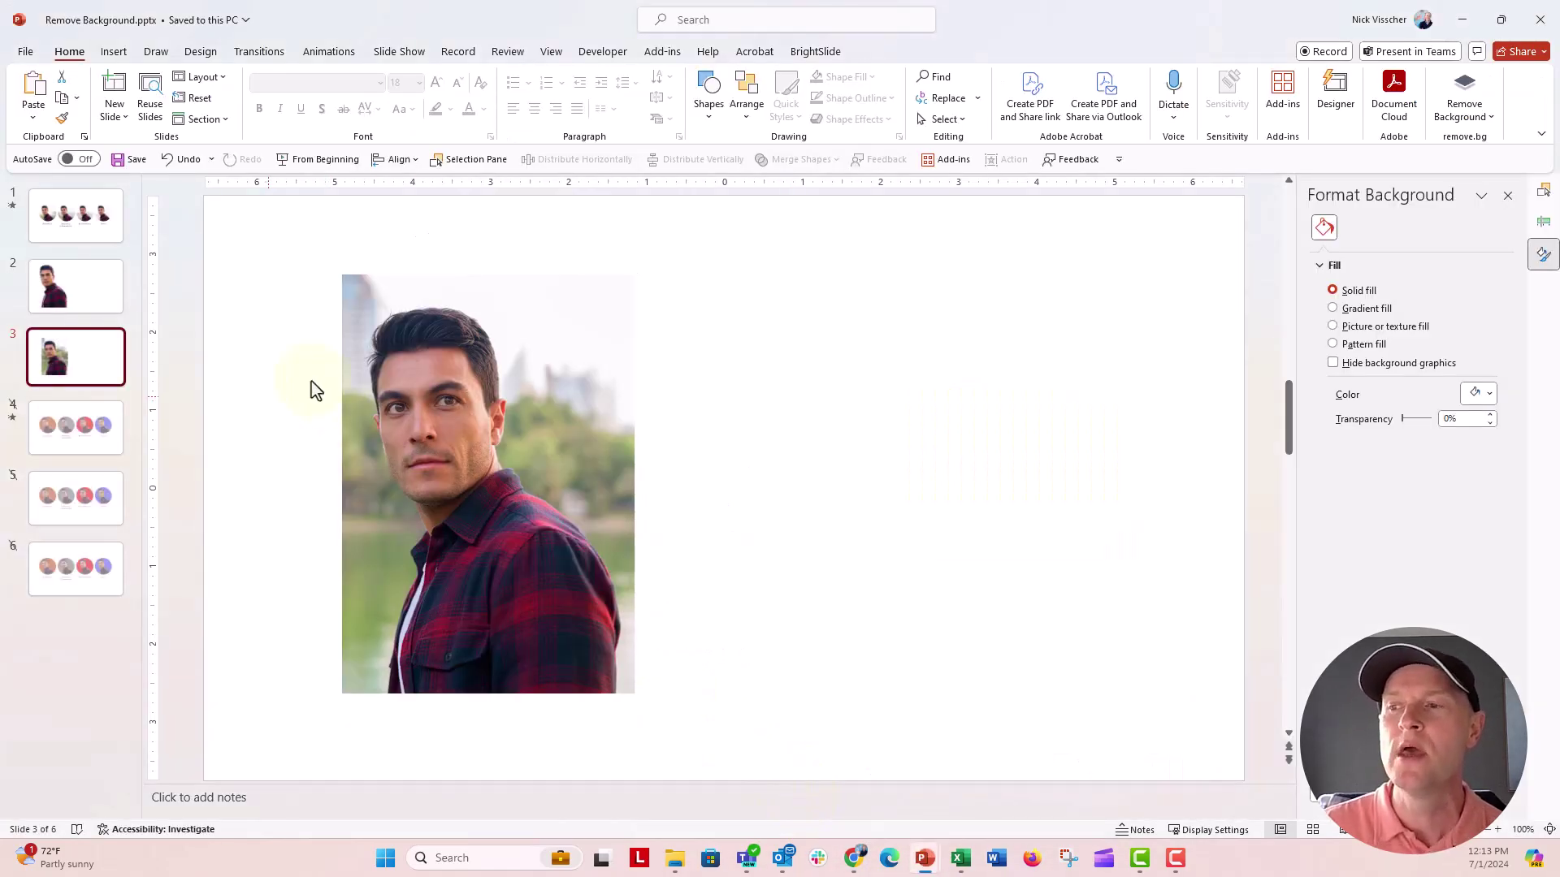
click(361, 340)
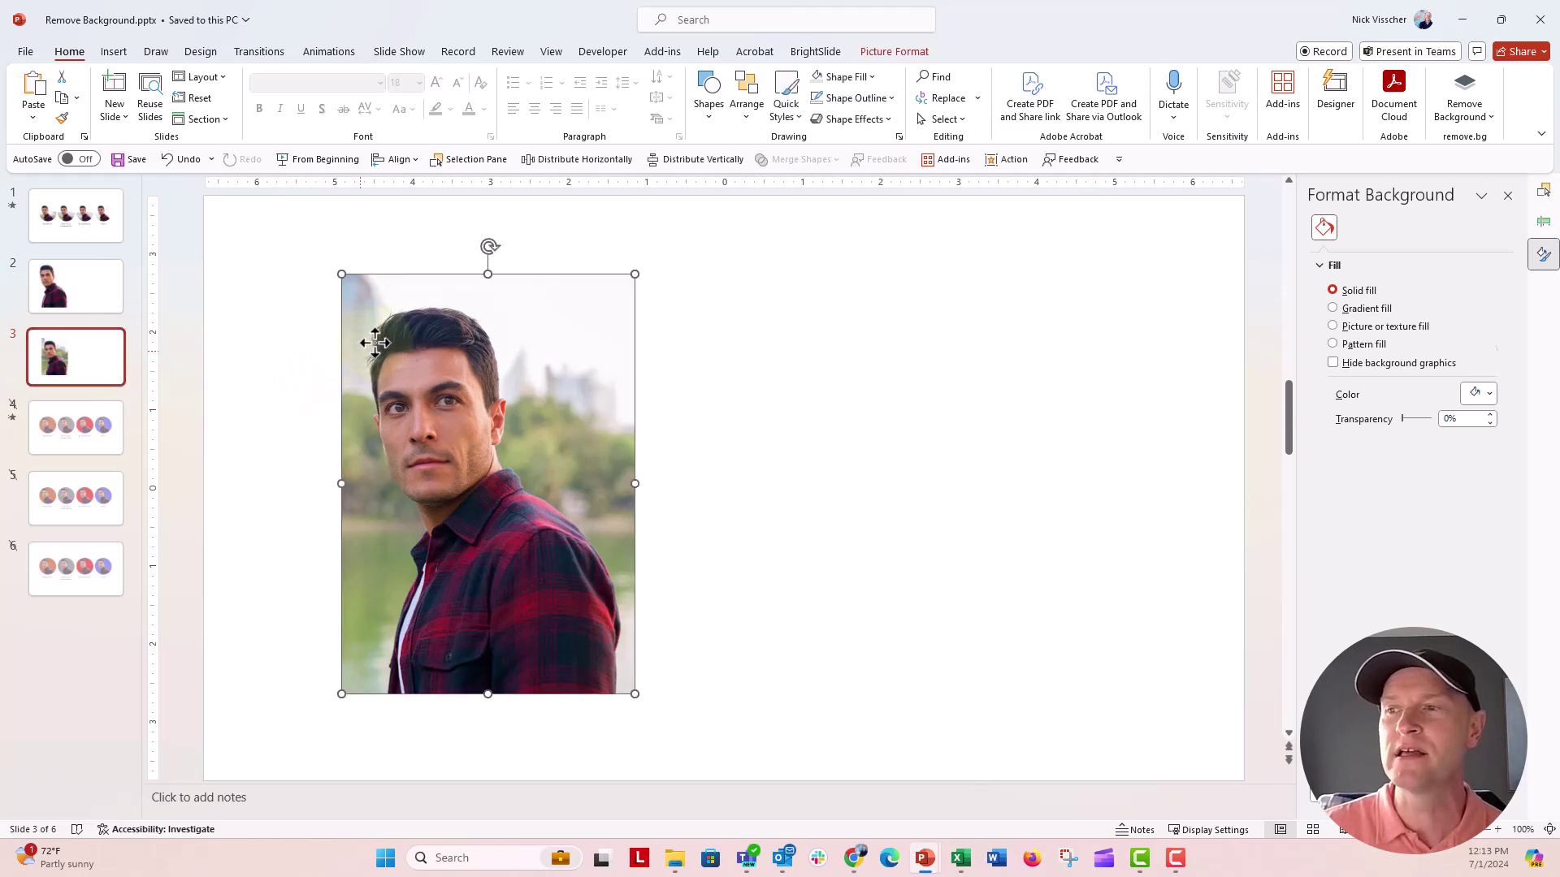
click(886, 52)
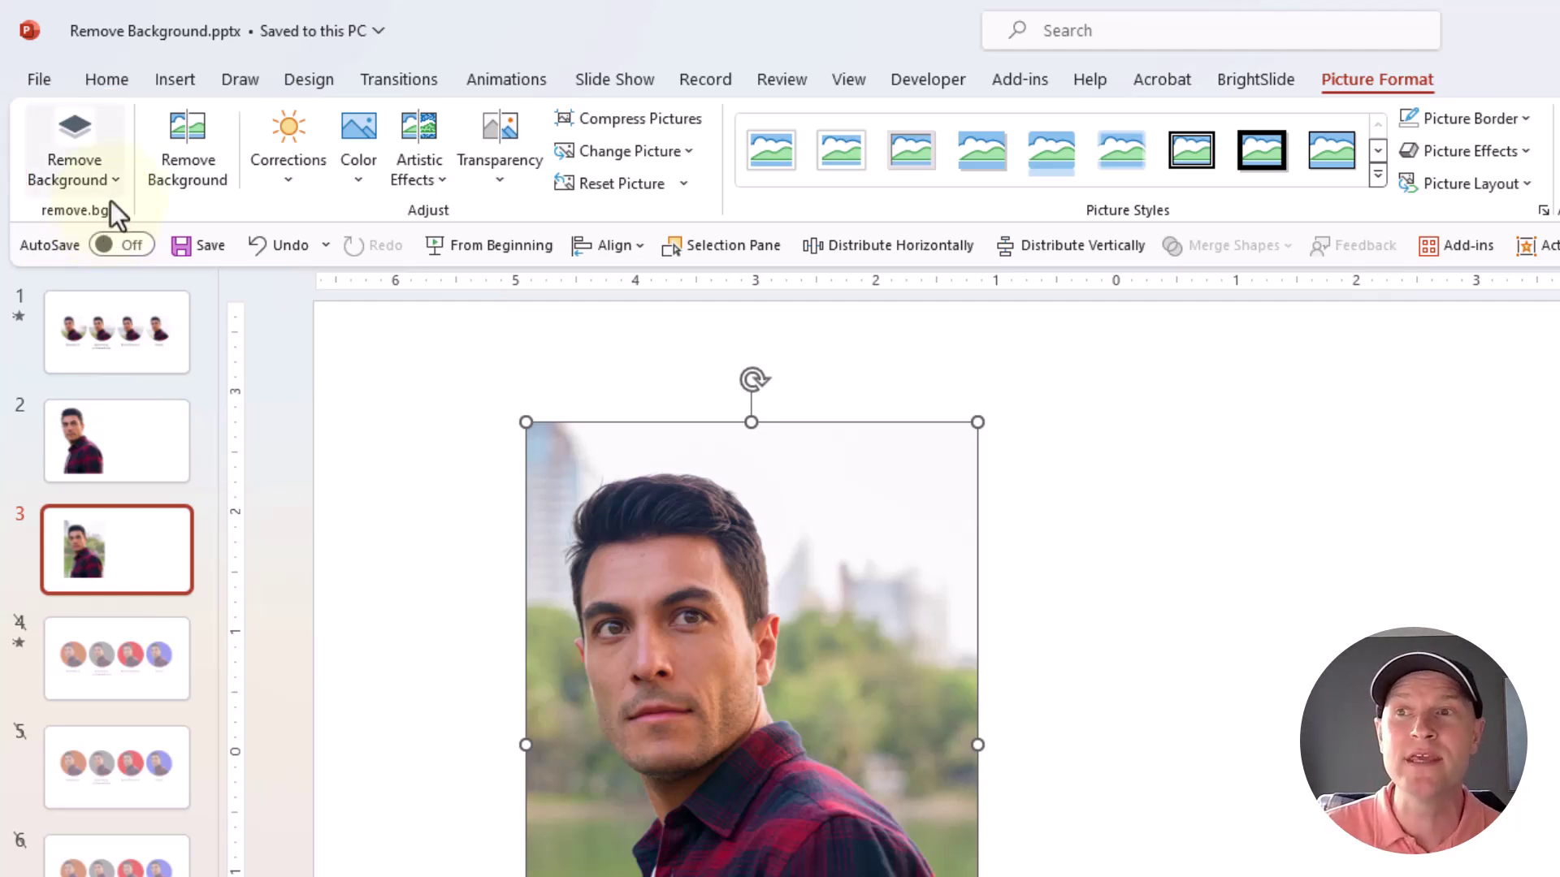
click(118, 177)
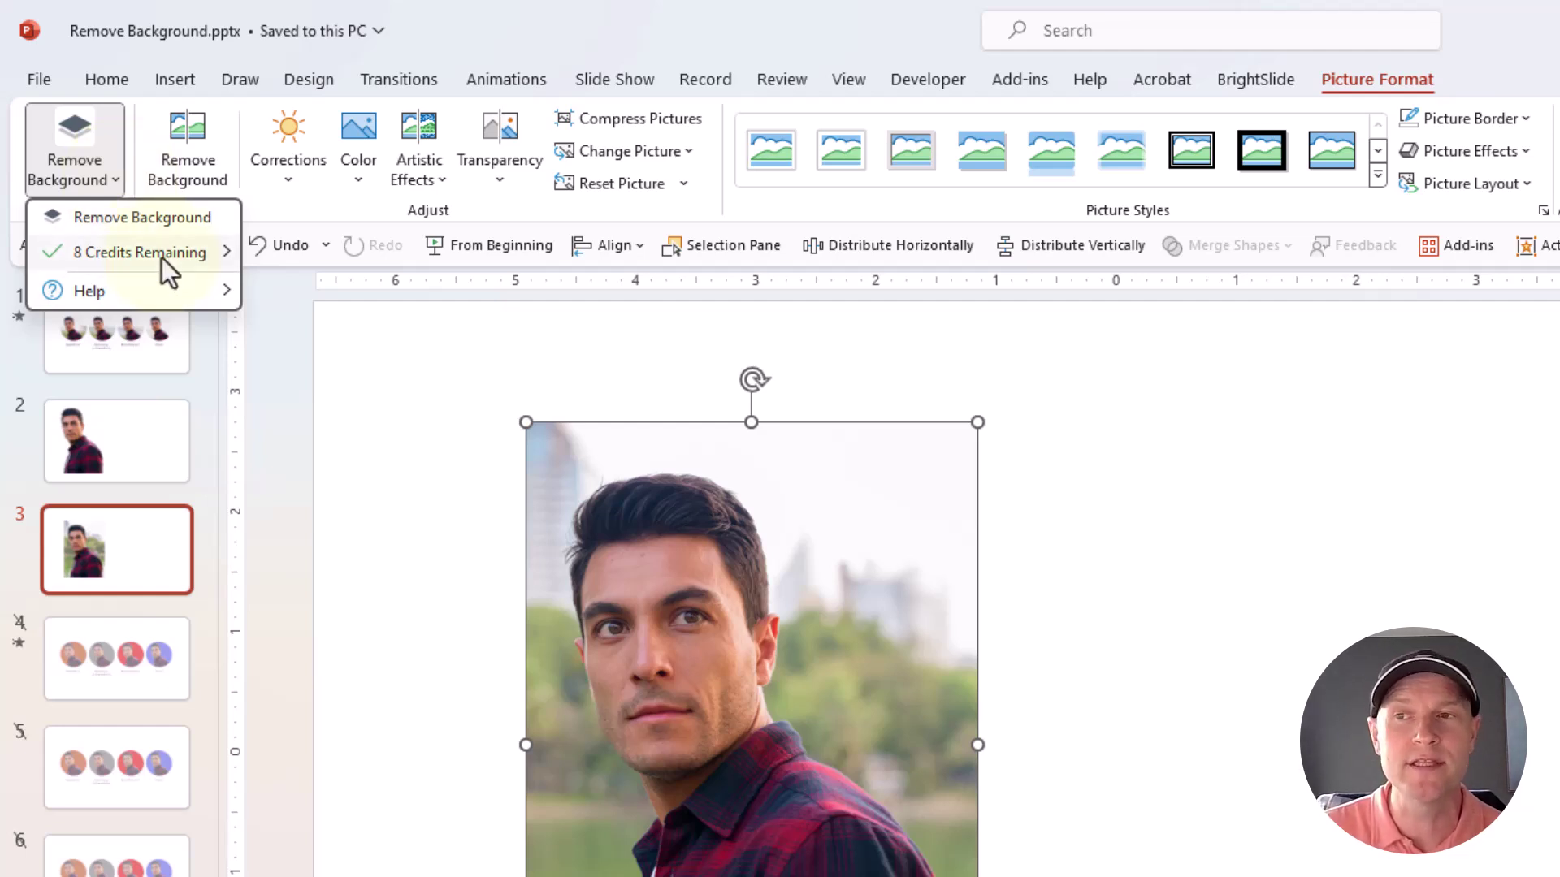
mouse_move(163, 256)
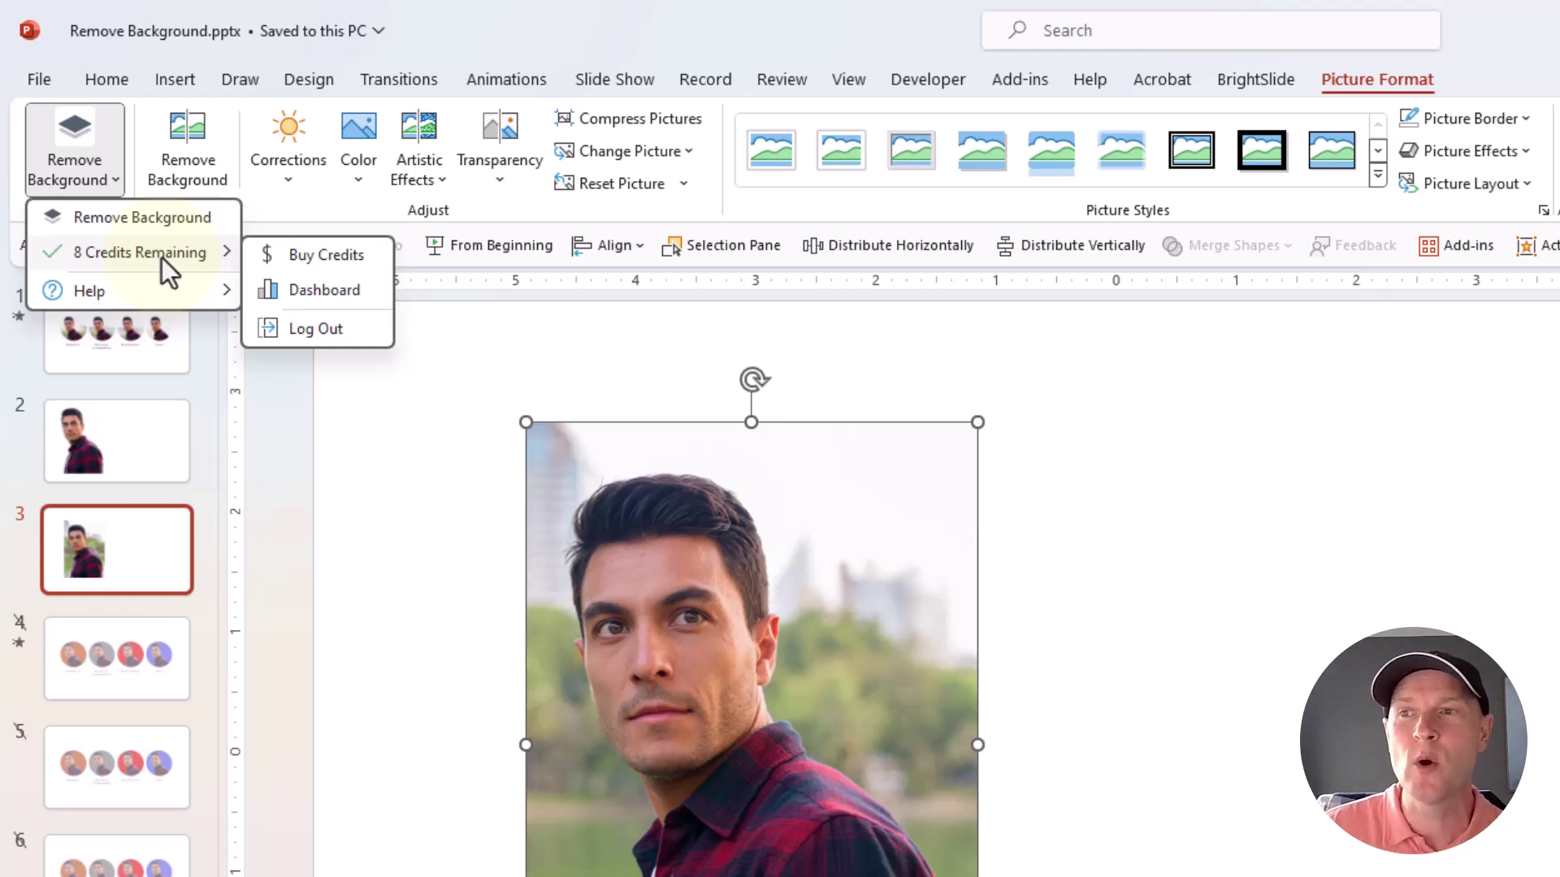
click(162, 257)
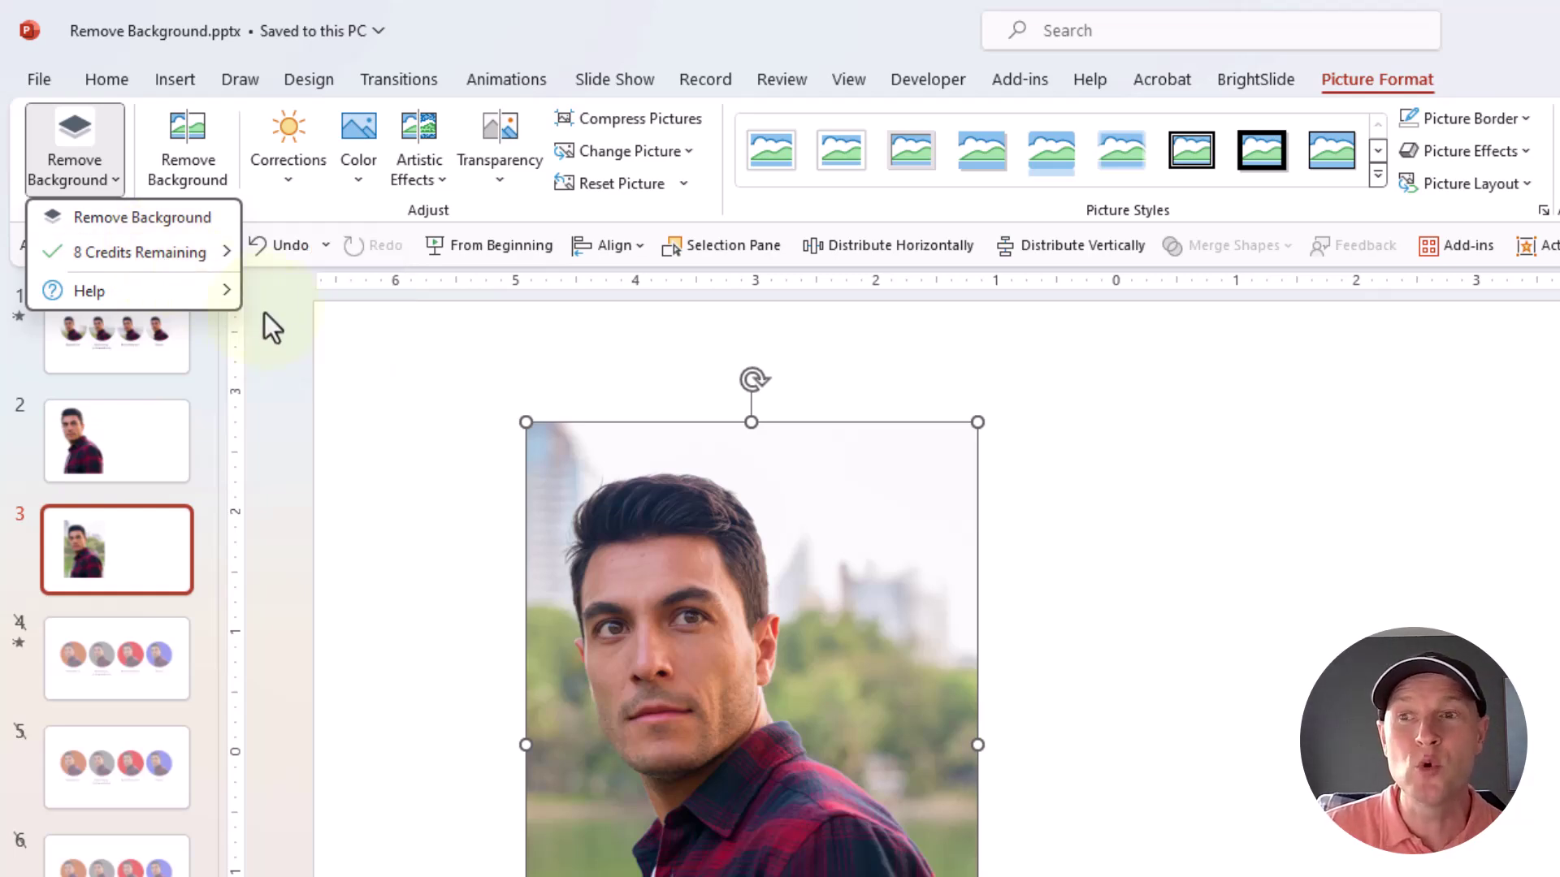
click(577, 478)
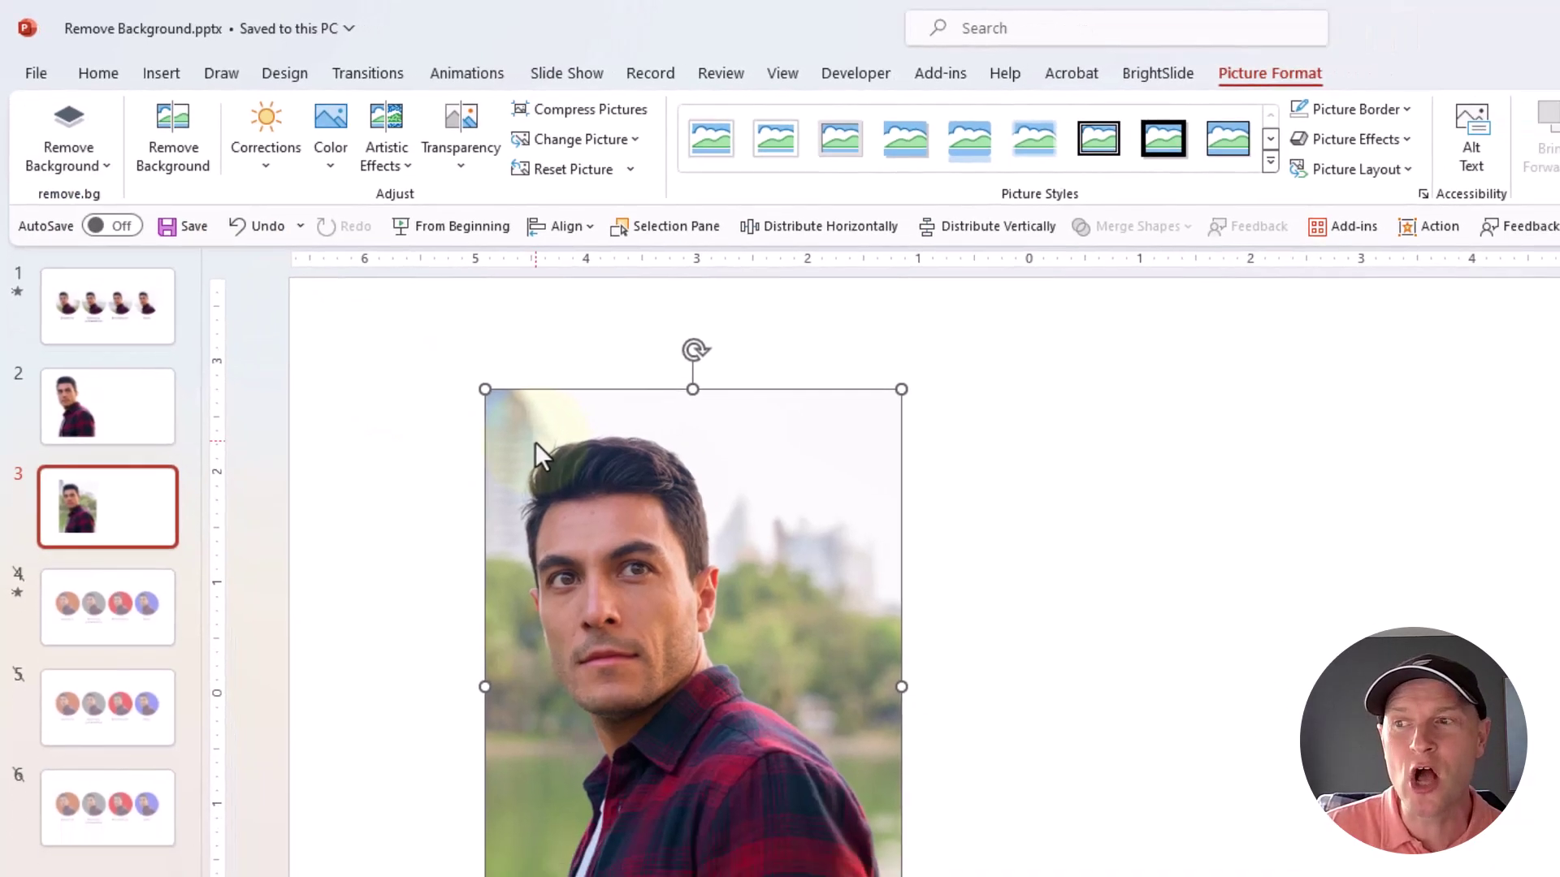
Run the remove.bg add-in on the slide 3 portrait to strip its park background.
right_click(536, 440)
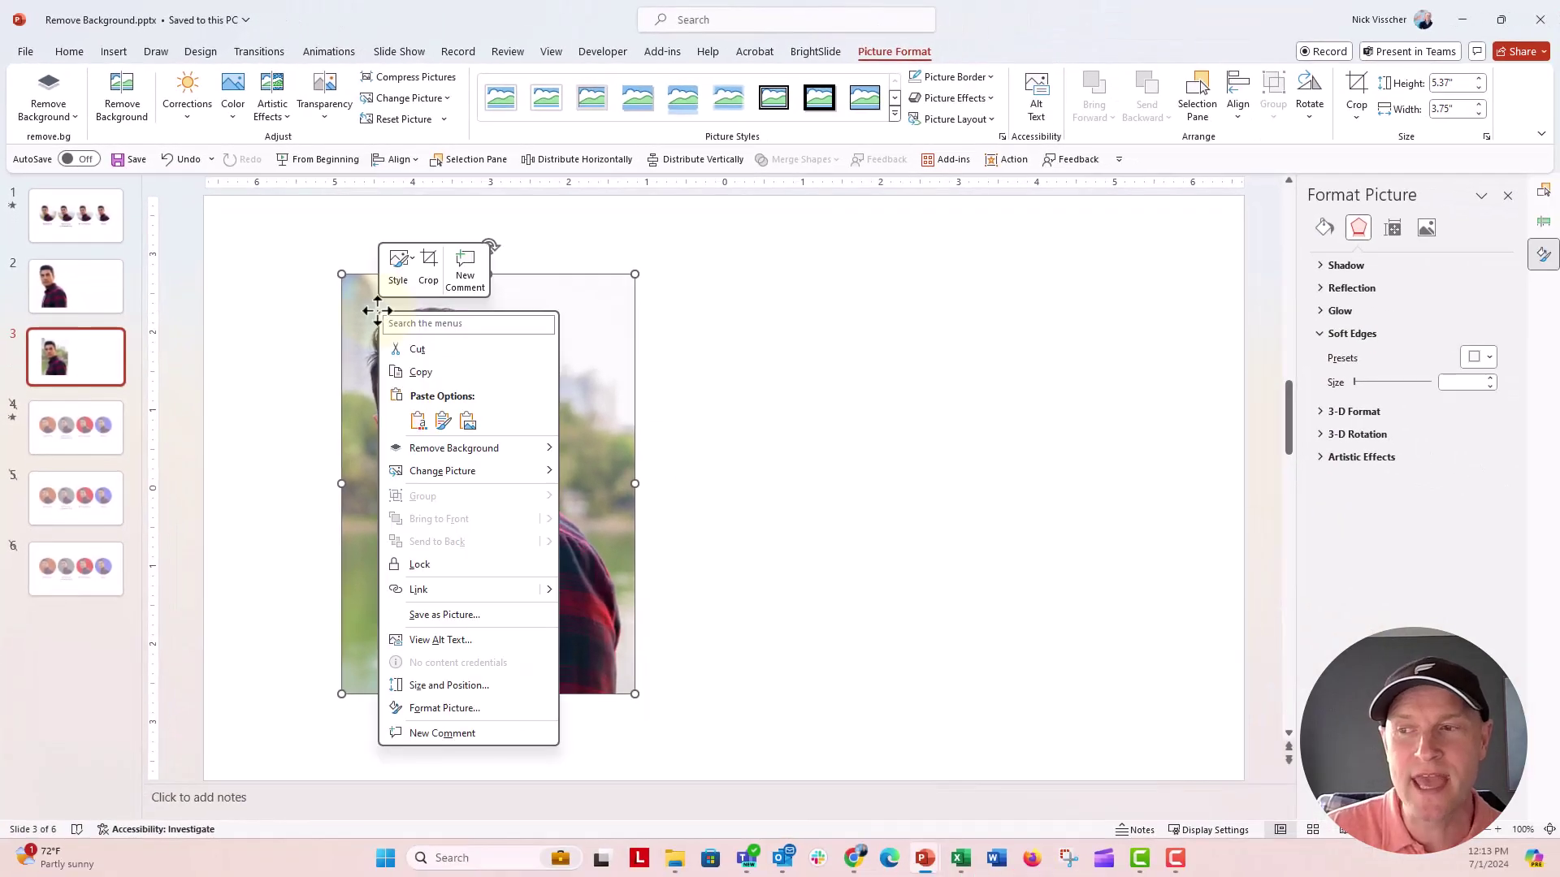
mouse_move(490, 454)
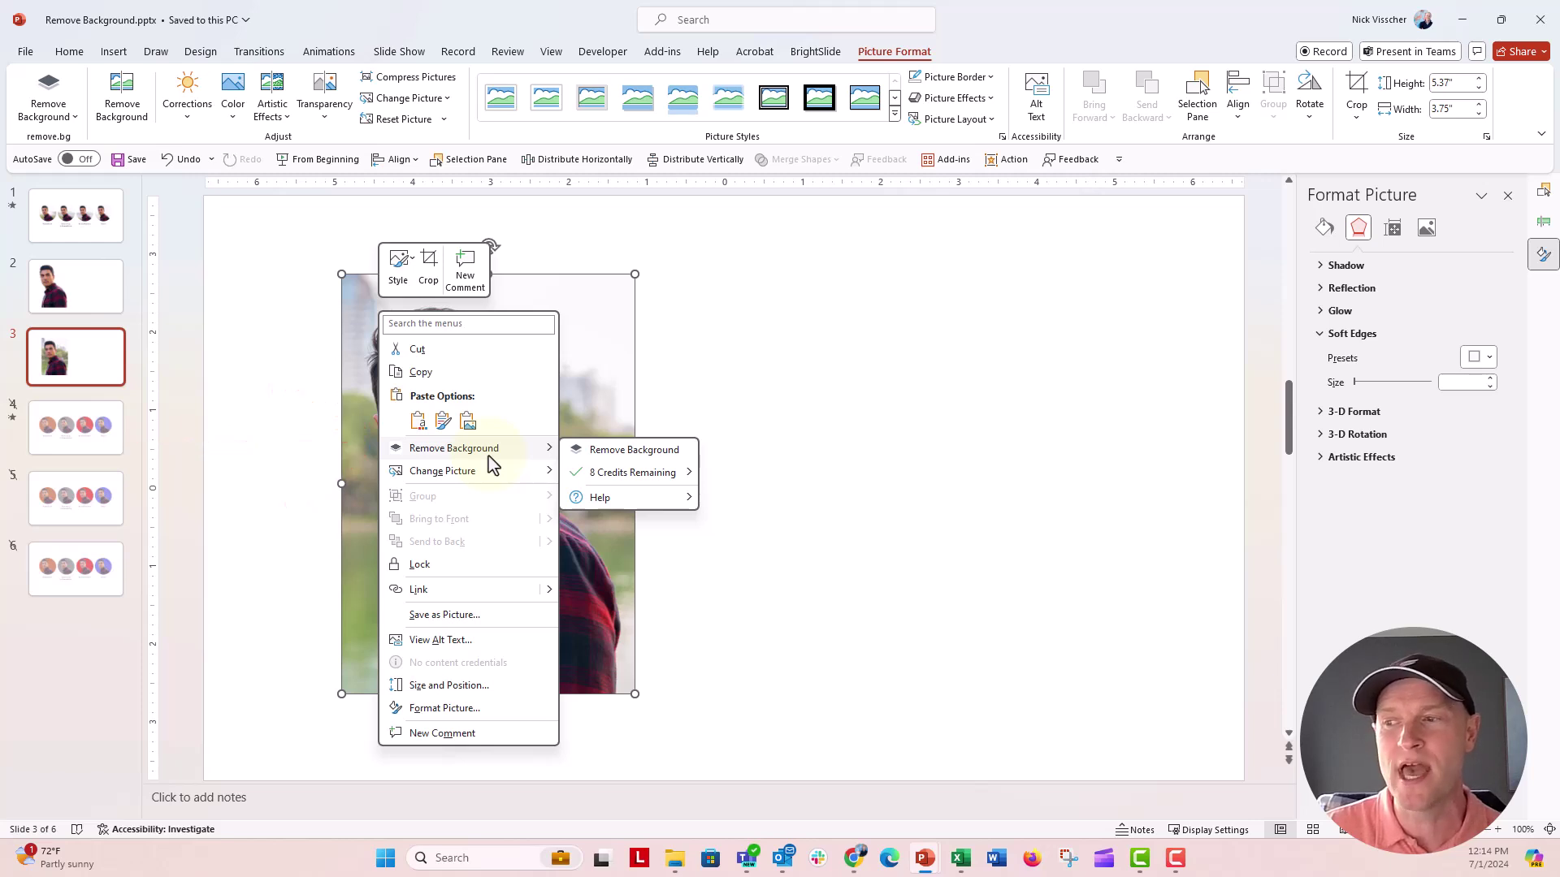
click(679, 461)
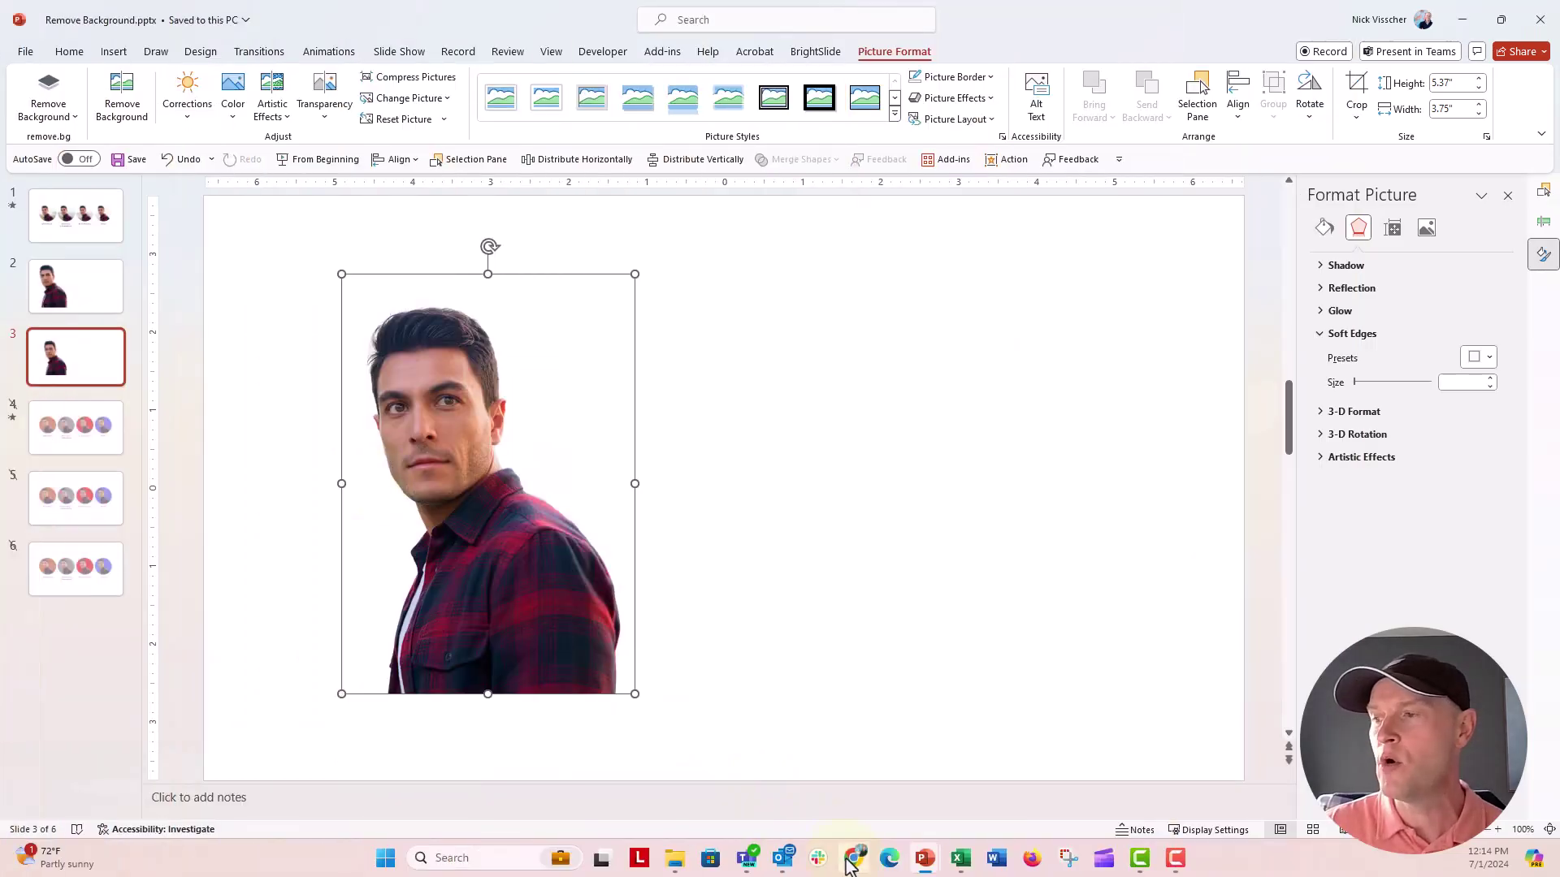
Upload Picture1.jpg to Adobe Express's Remove Background tool for a transparent cutout.
click(849, 861)
click(544, 17)
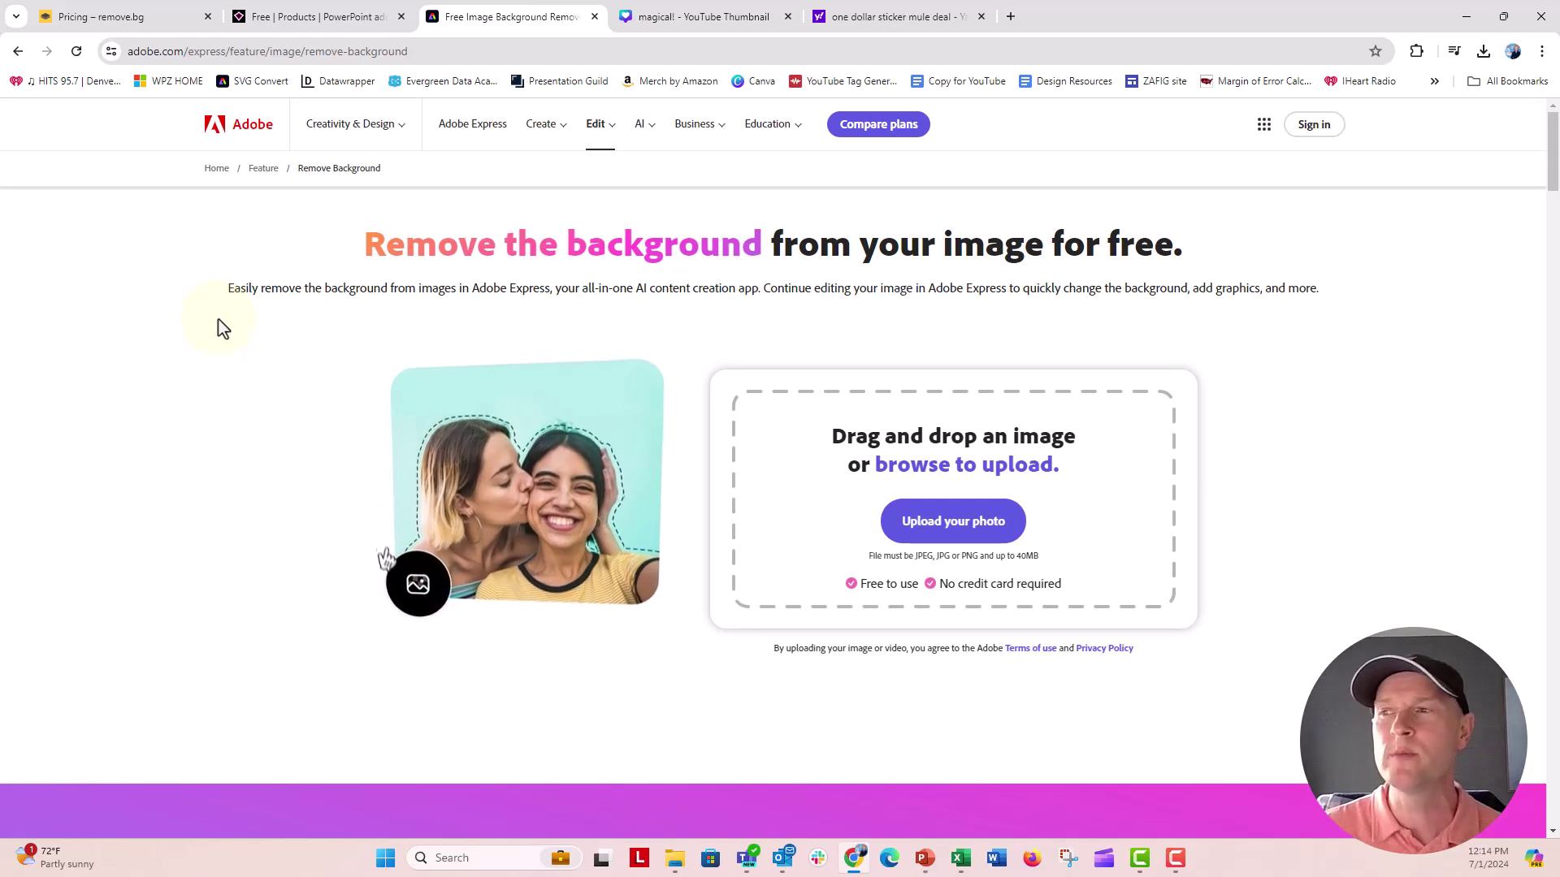
click(600, 130)
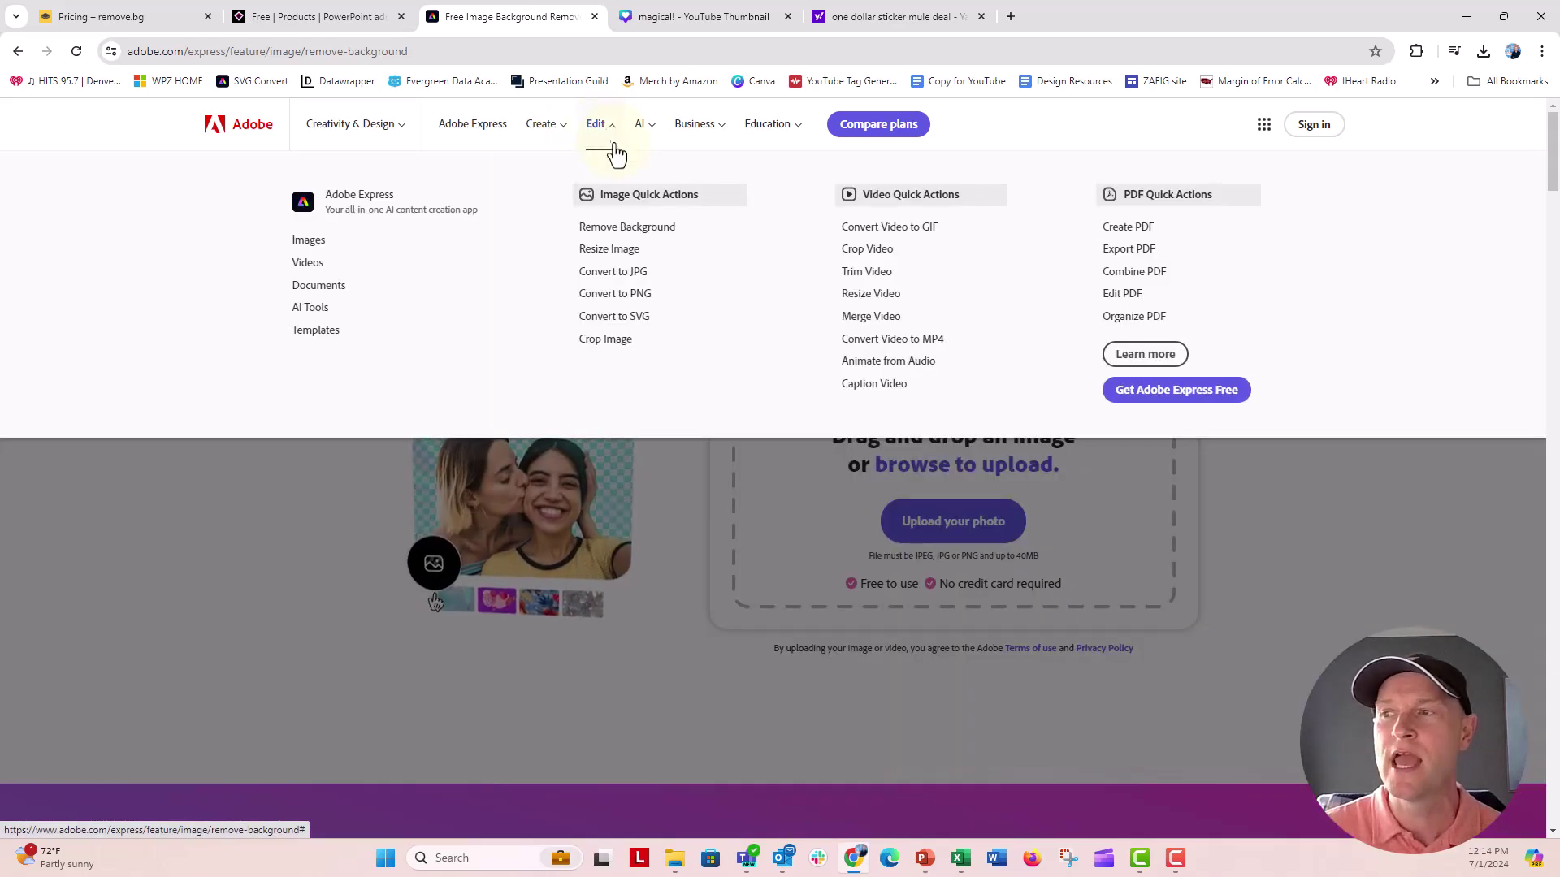
click(652, 231)
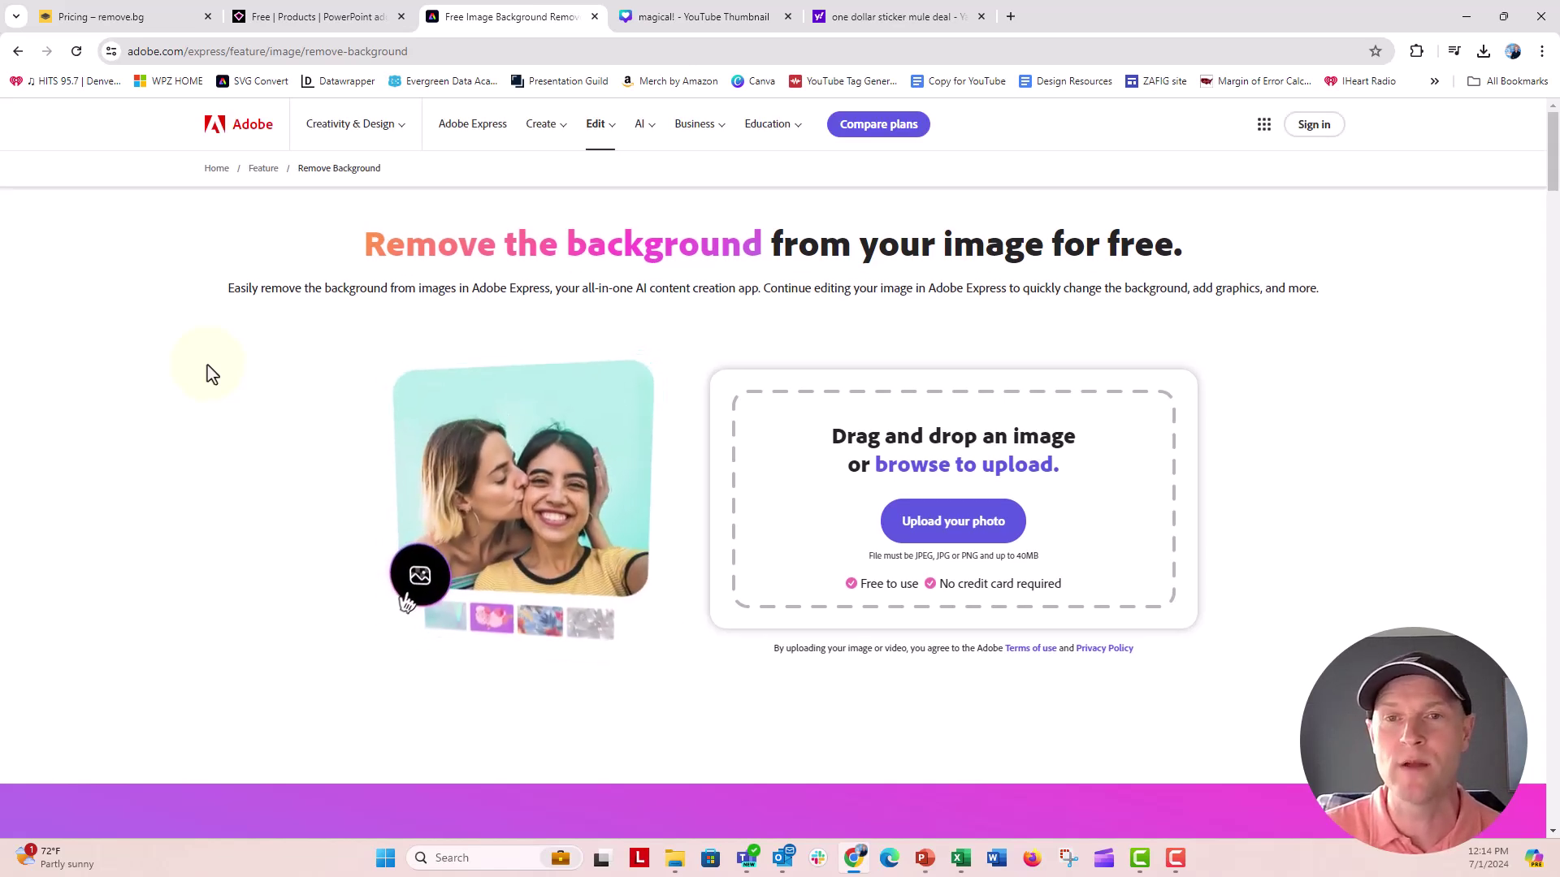
drag(210, 374, 805, 524)
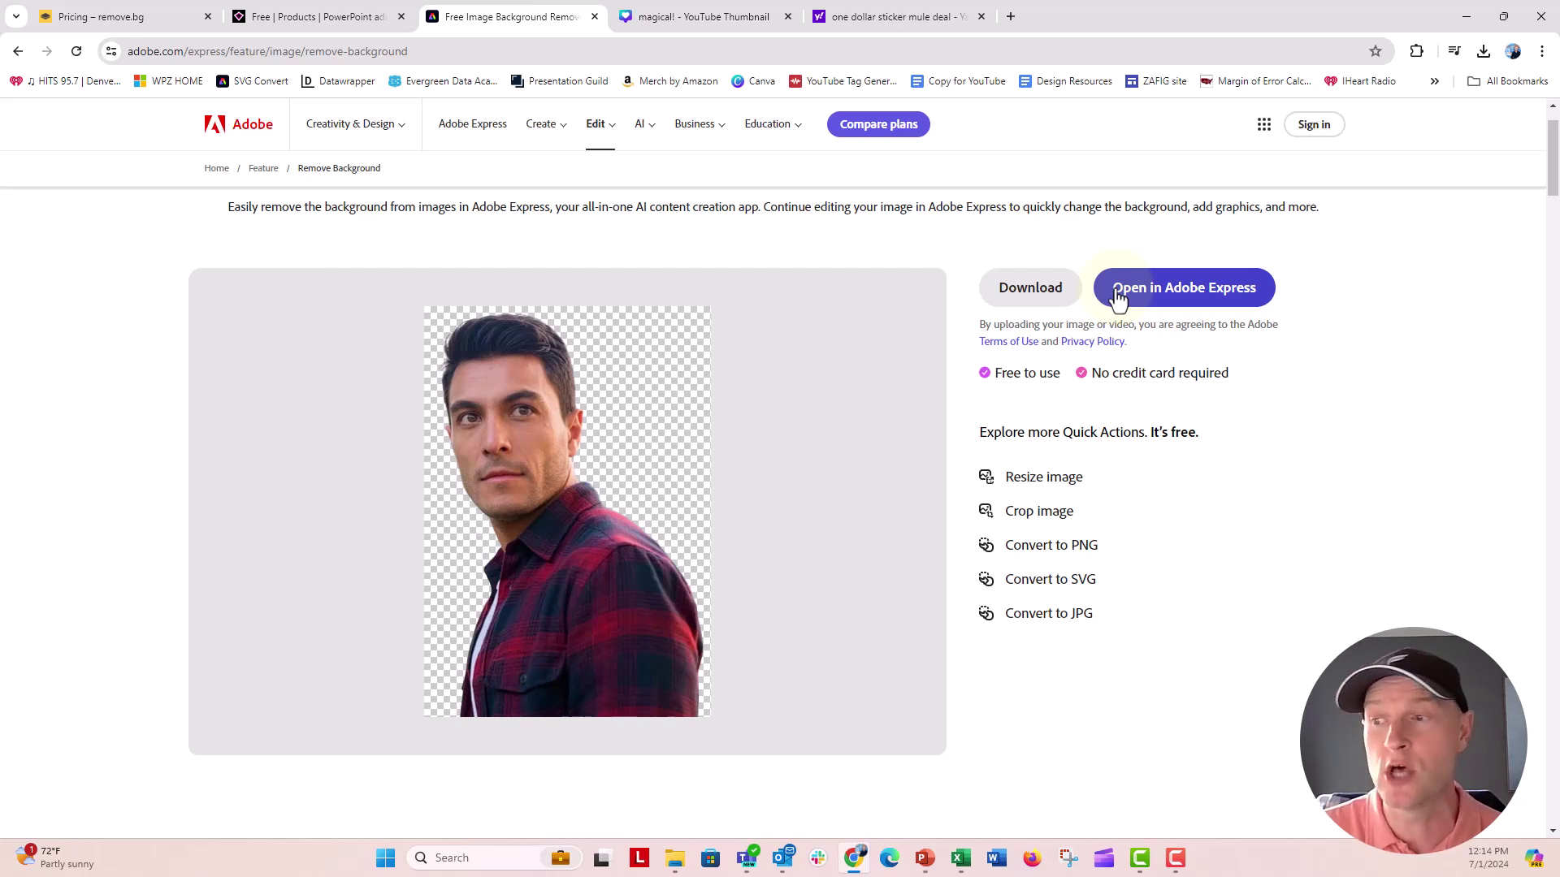
Select the man's photo in the Canva design and apply BG Remover to it.
click(731, 16)
click(508, 398)
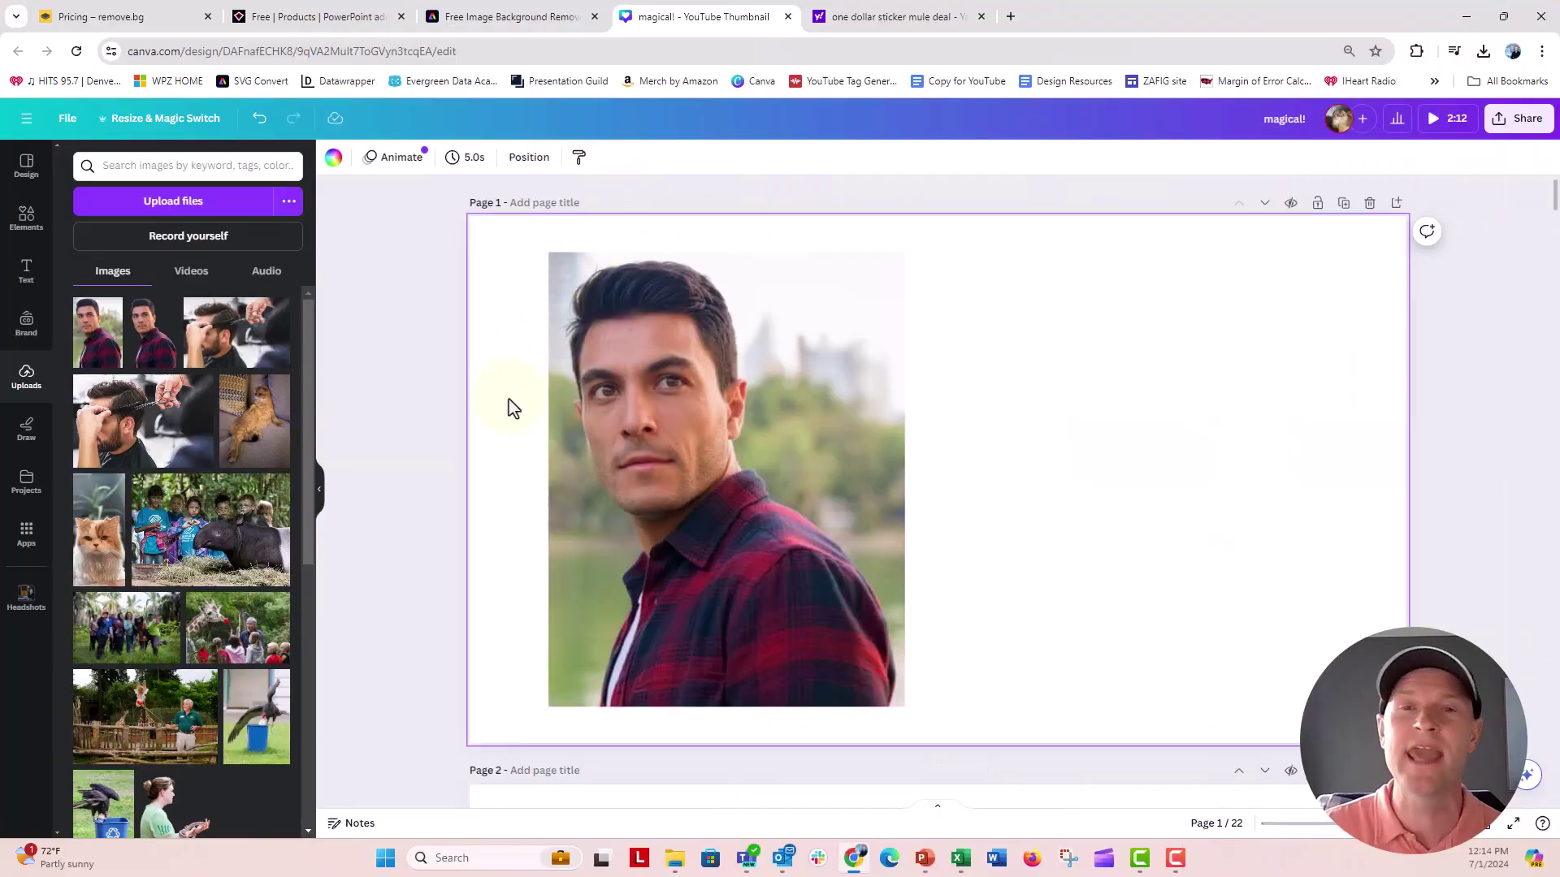
click(588, 392)
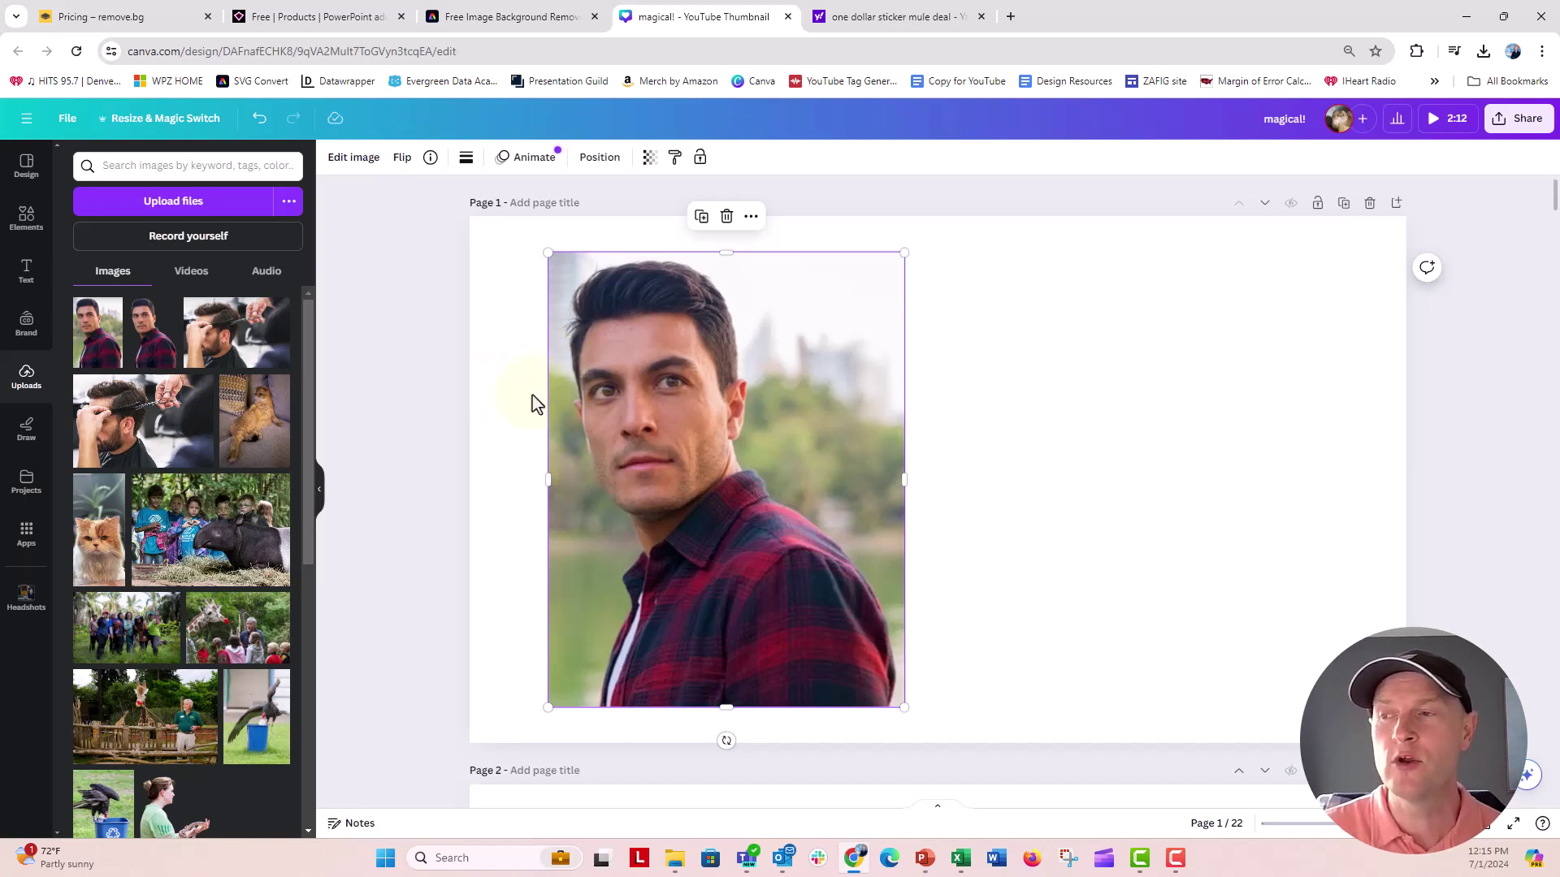
click(353, 163)
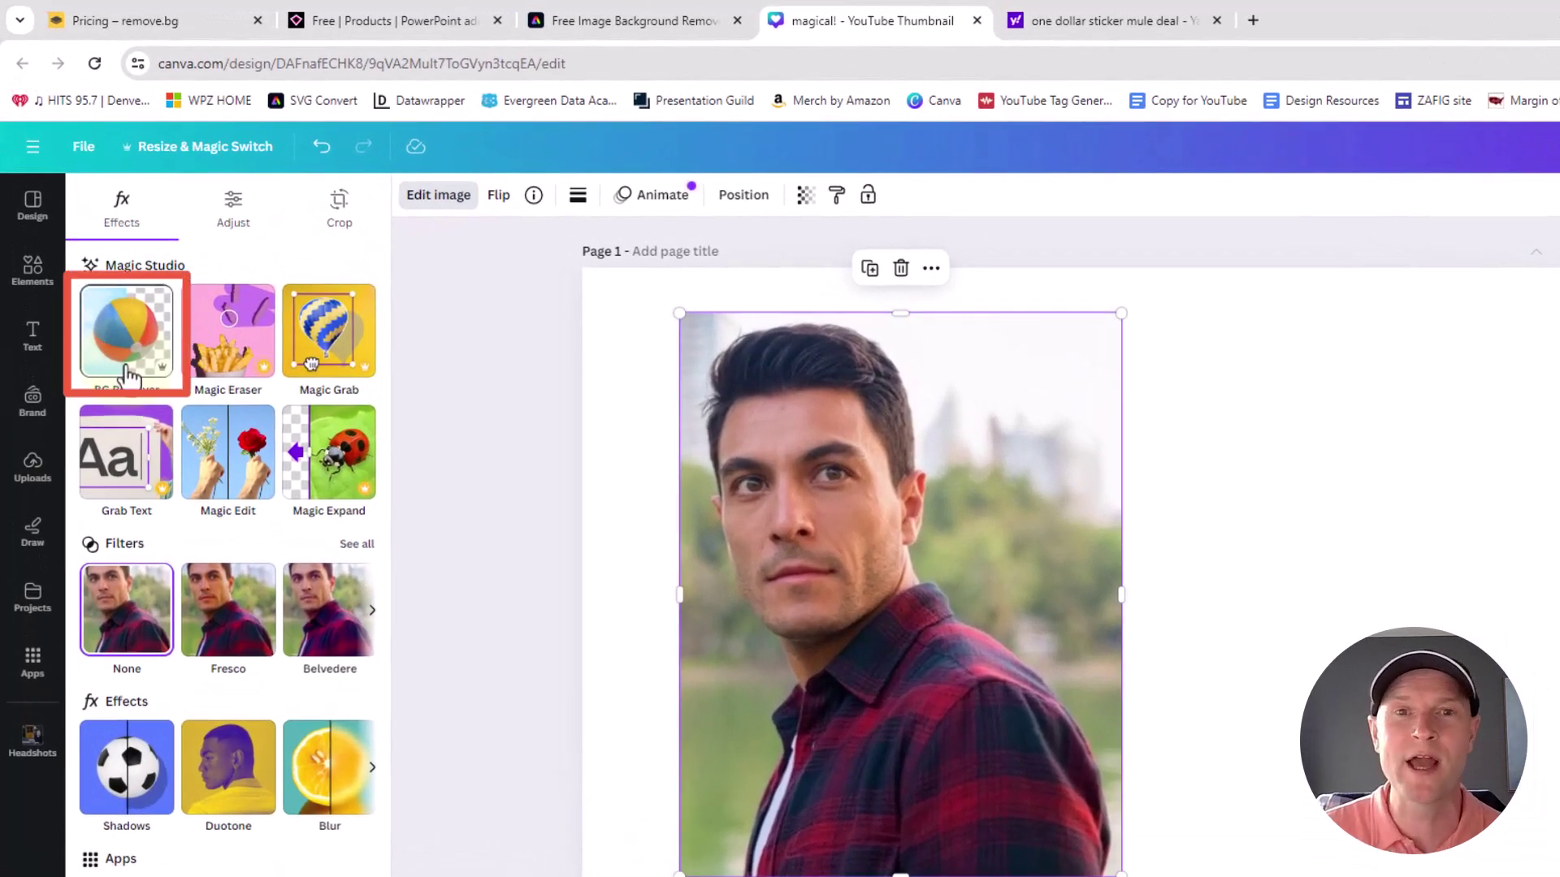
click(160, 358)
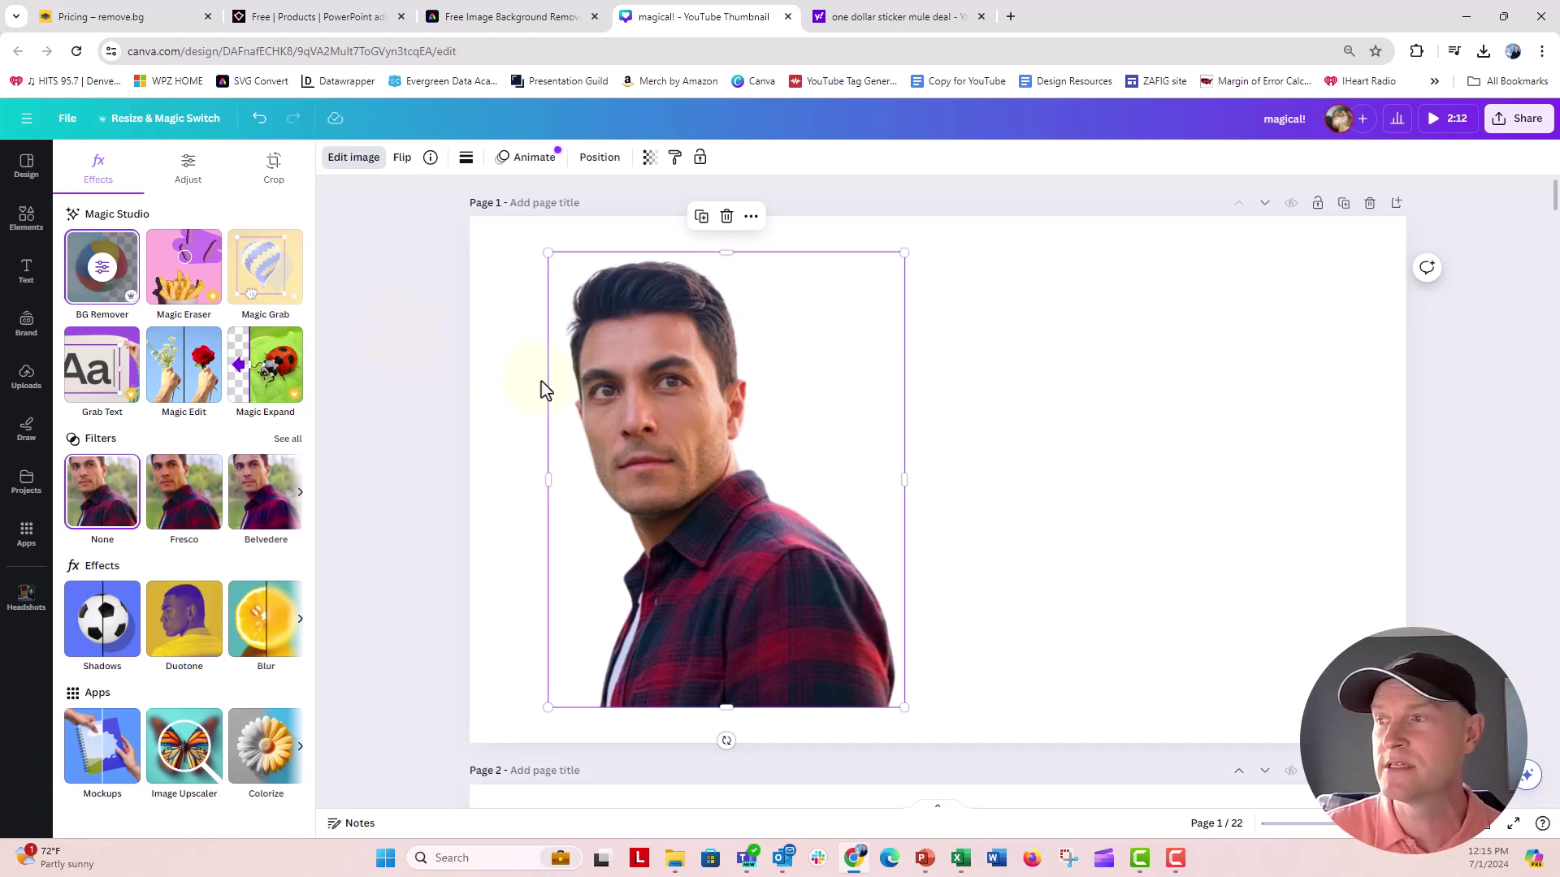
Set the Canva download to Page 1 only, PNG file type, with transparent background.
click(1518, 121)
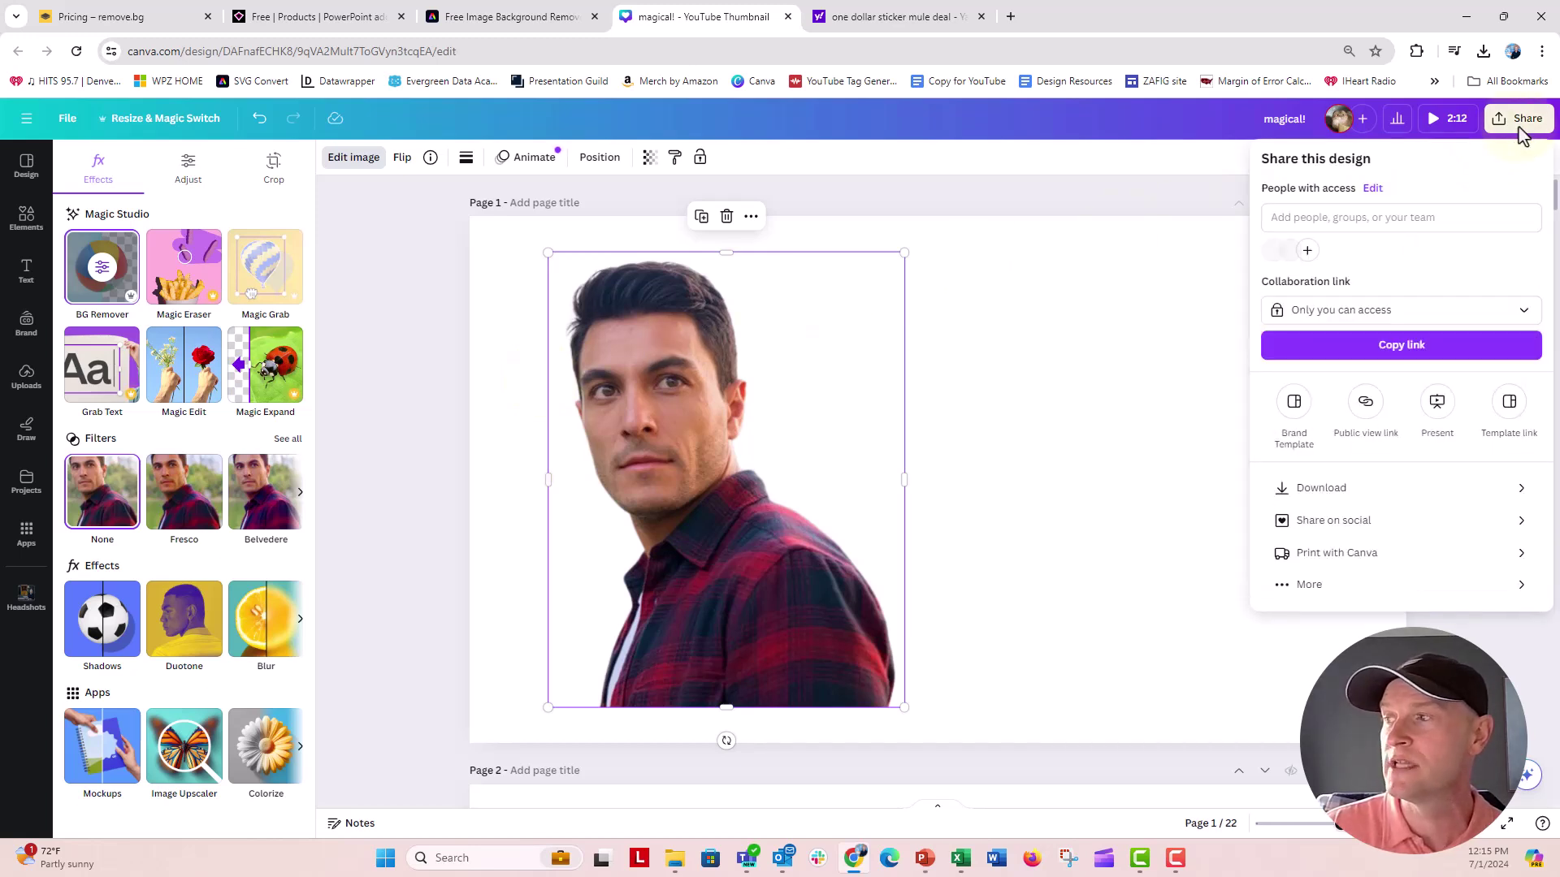
click(1365, 494)
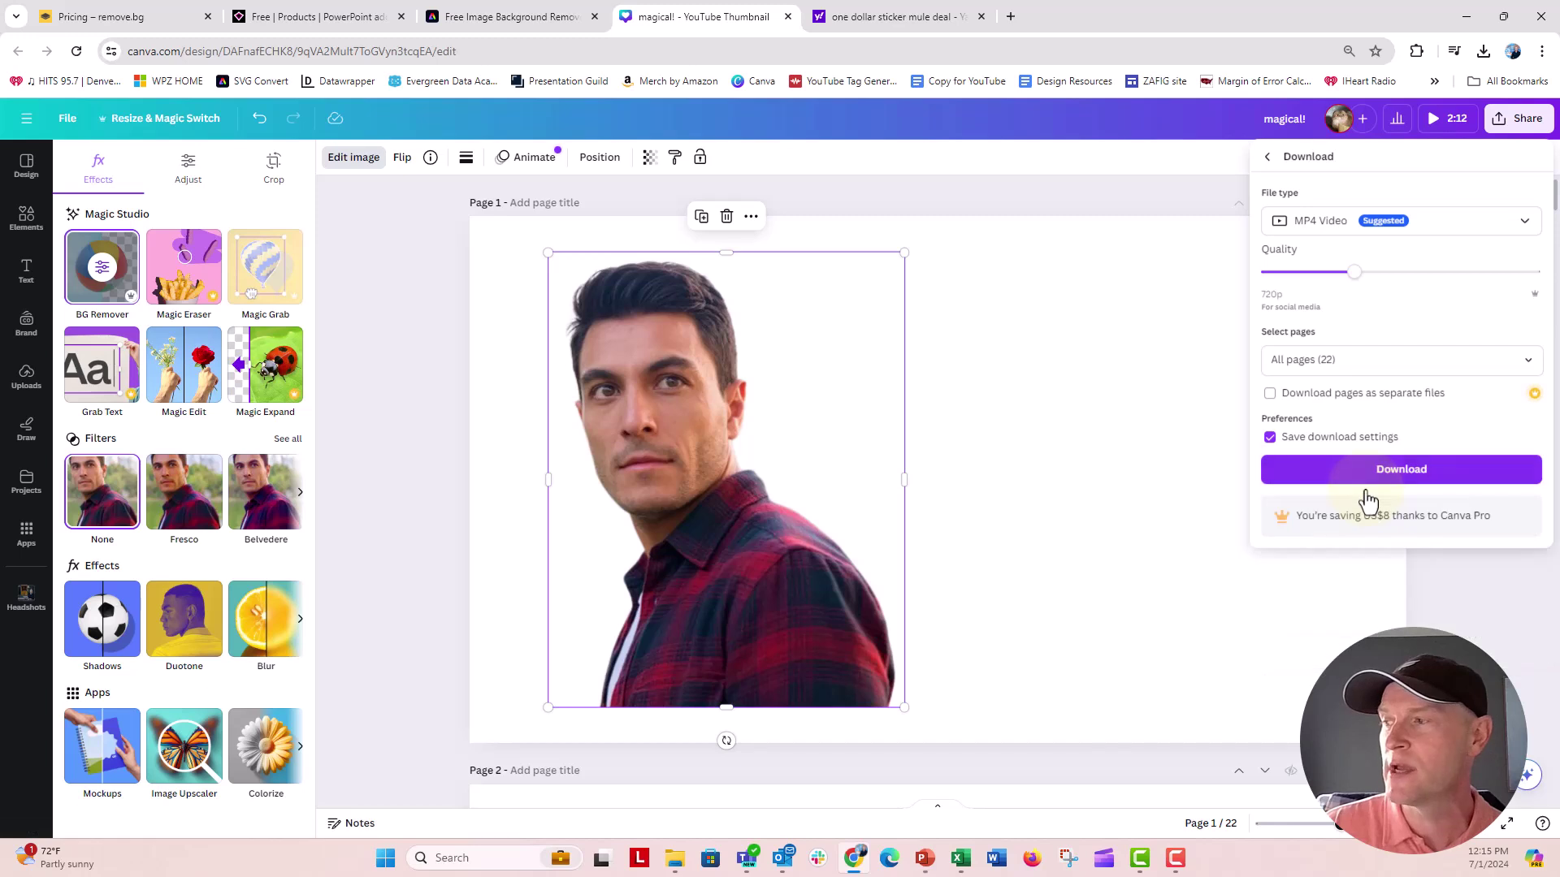
click(1524, 361)
click(1516, 403)
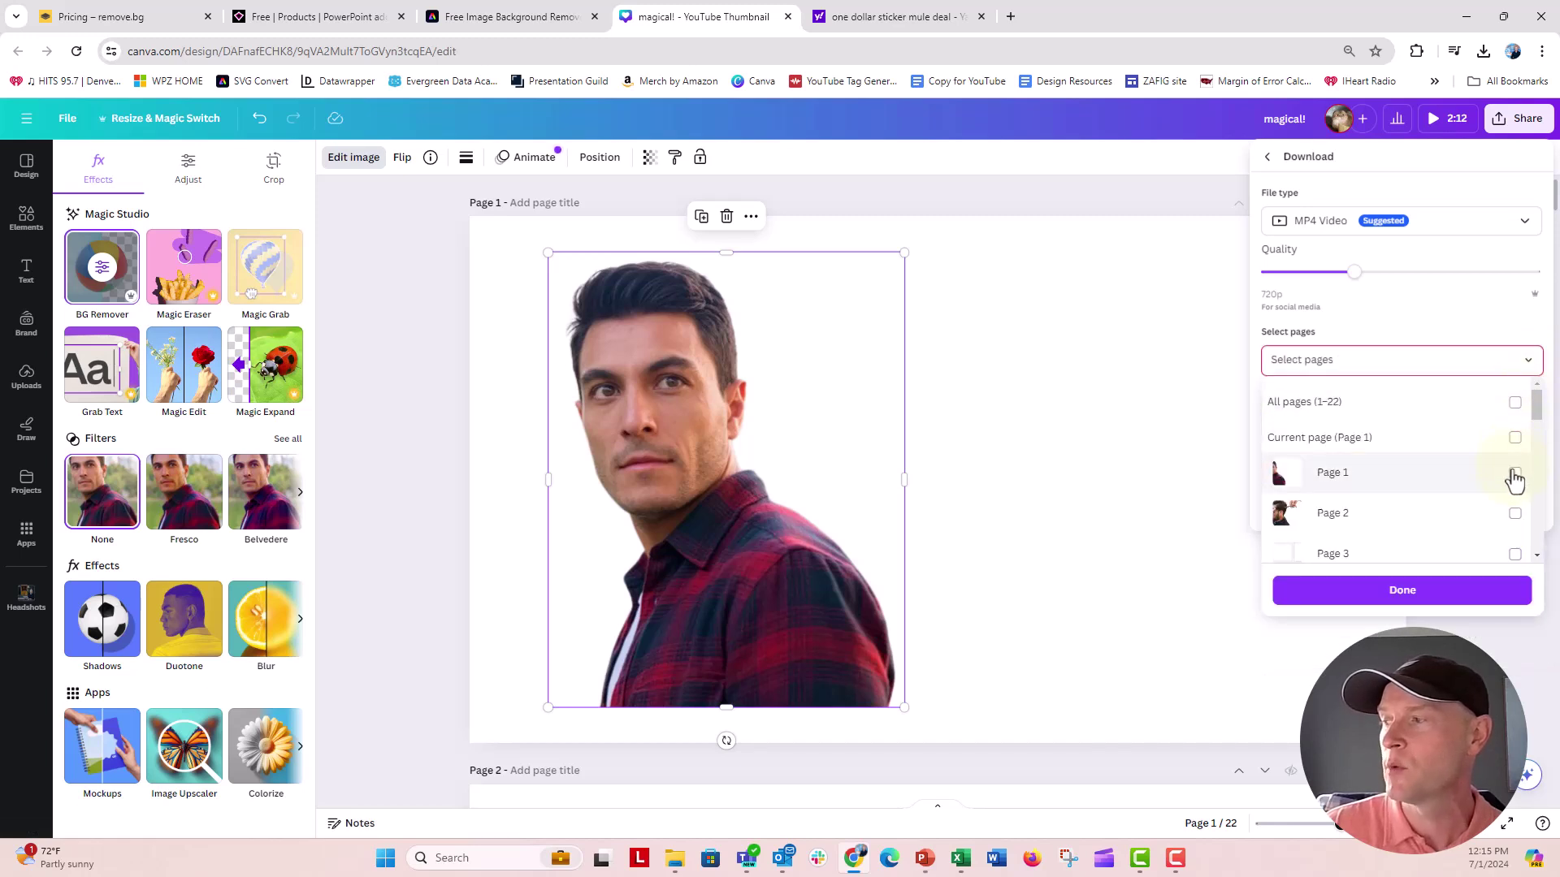
click(1515, 474)
scroll(1509, 455, down, 1)
click(1490, 233)
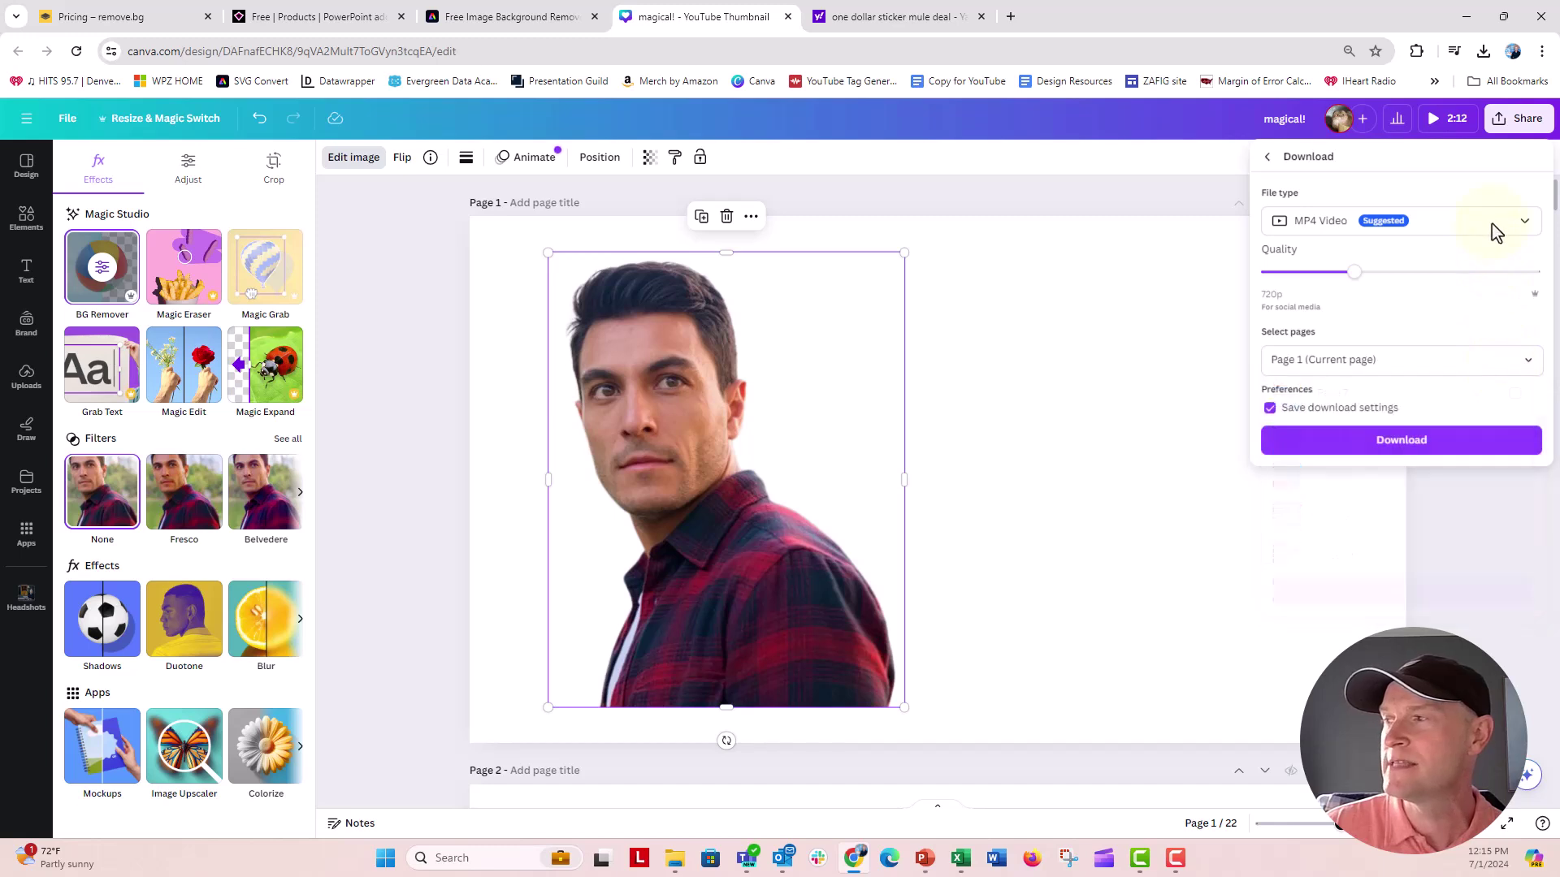
click(1505, 233)
click(1414, 307)
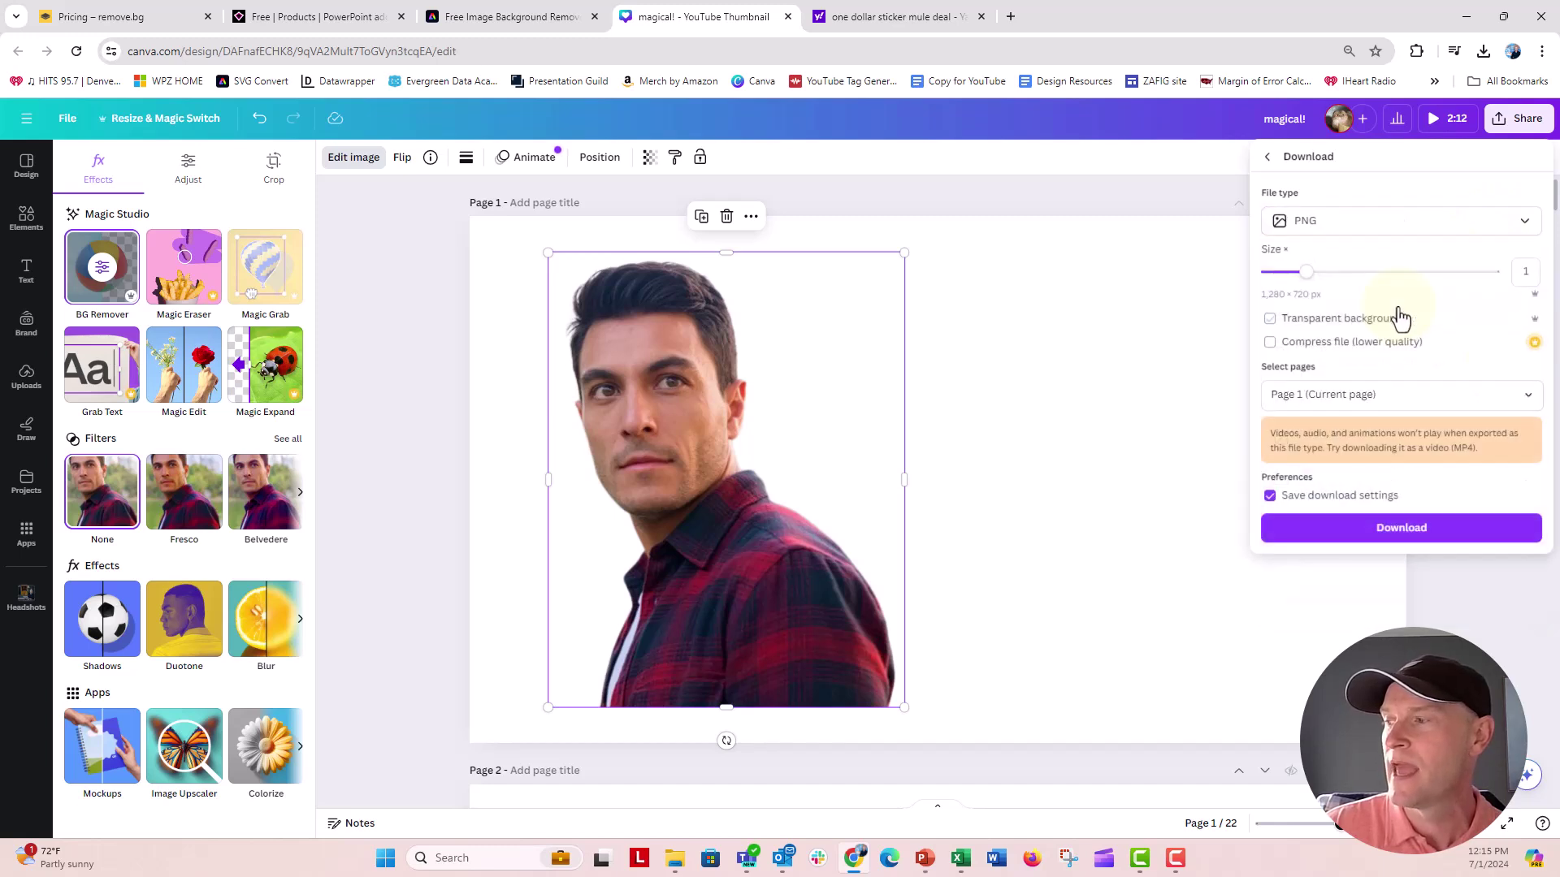
click(1270, 319)
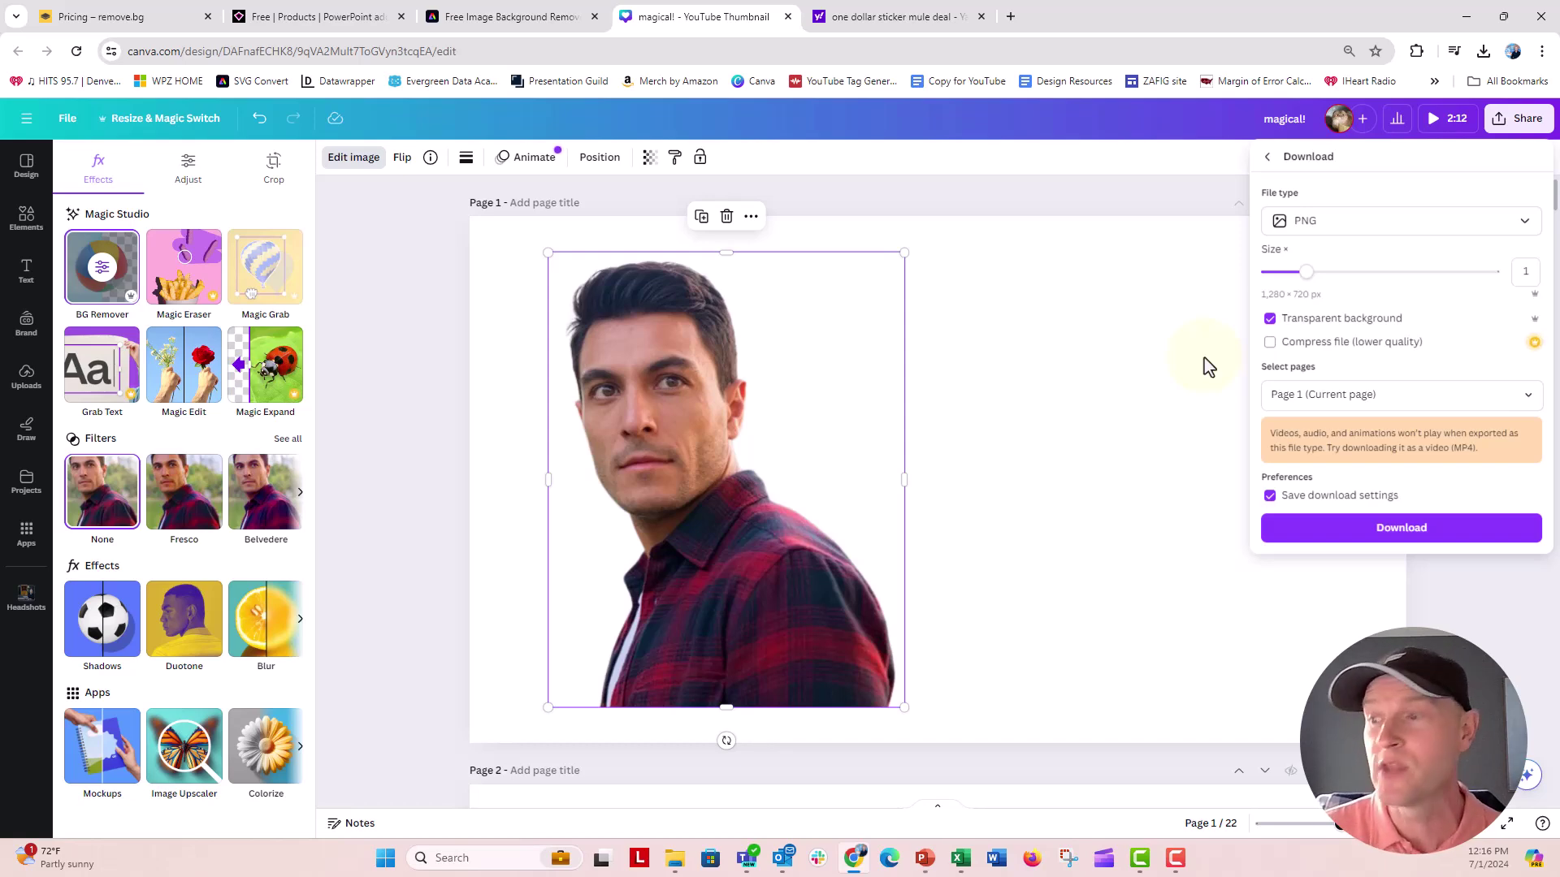
Return to Remove Background.pptx in PowerPoint and show the slide 1 comparison.
mouse_move(924, 858)
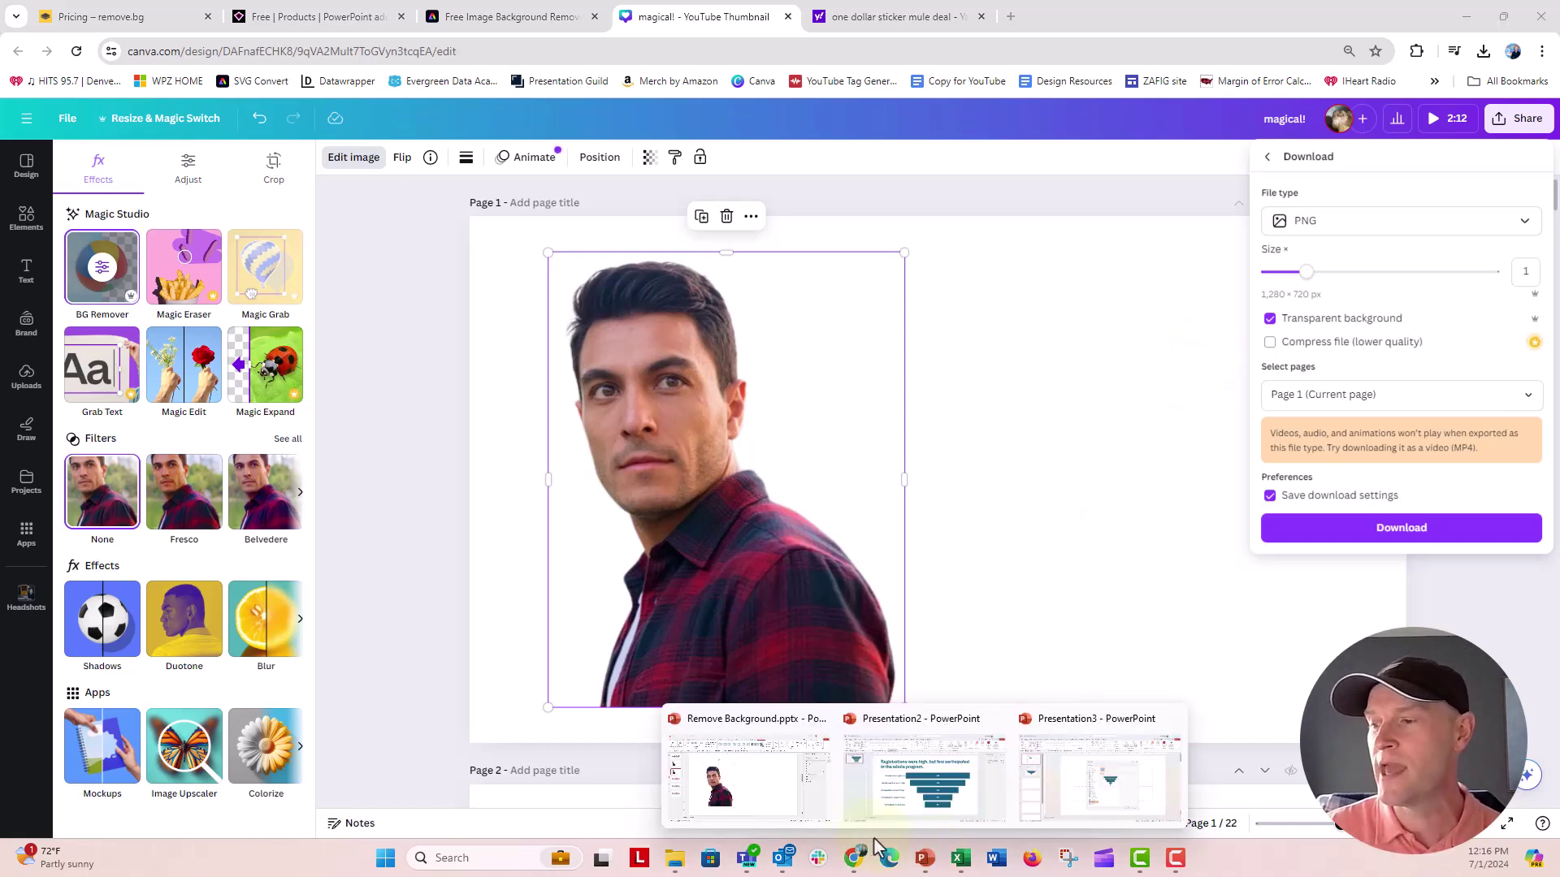
click(739, 807)
click(50, 216)
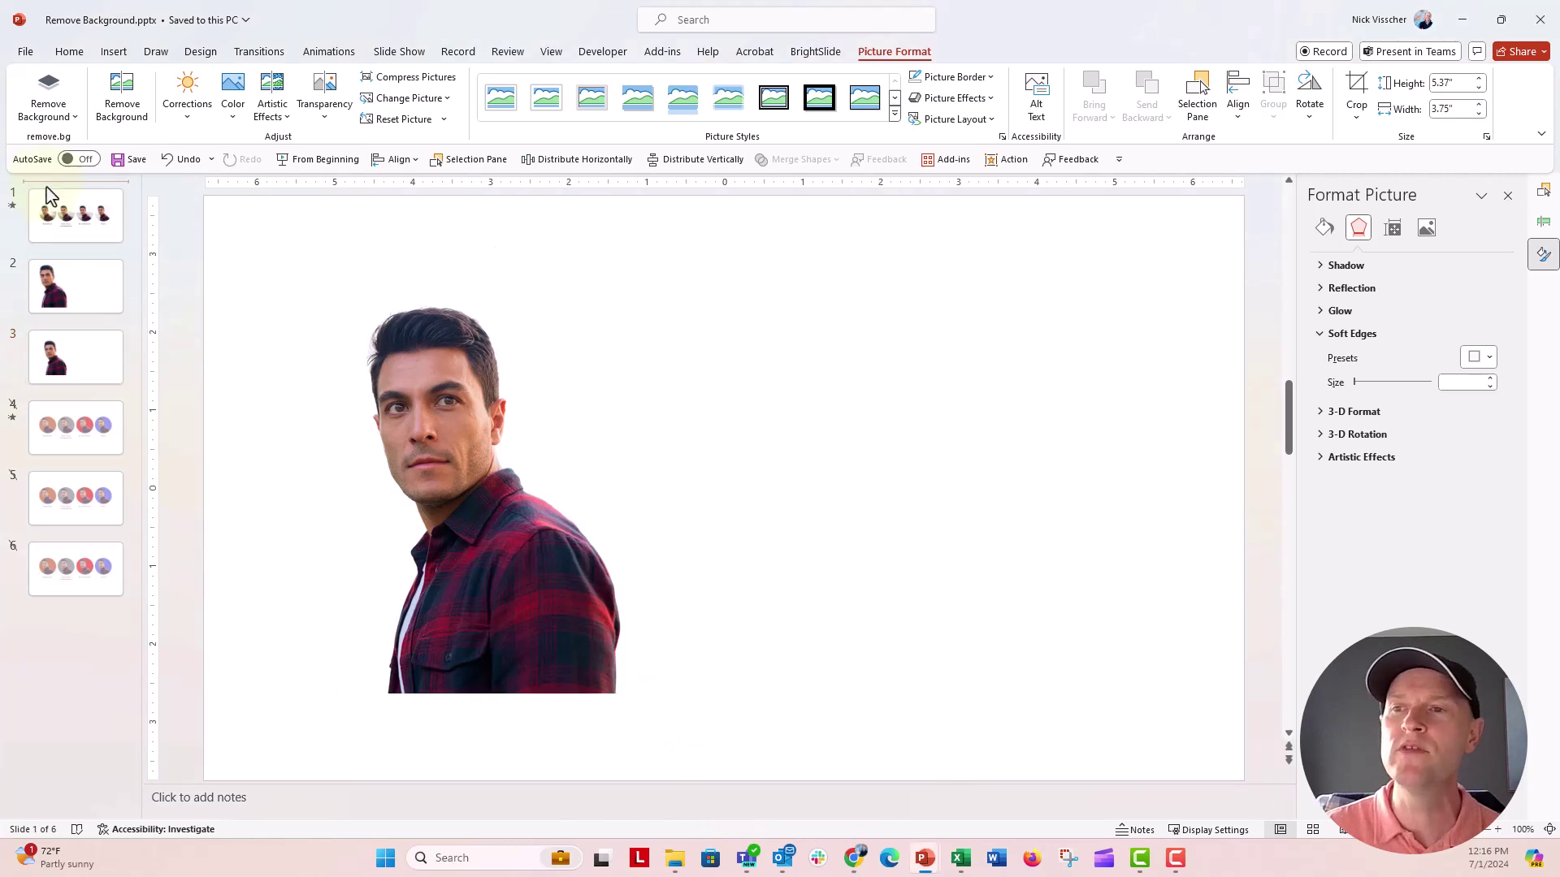